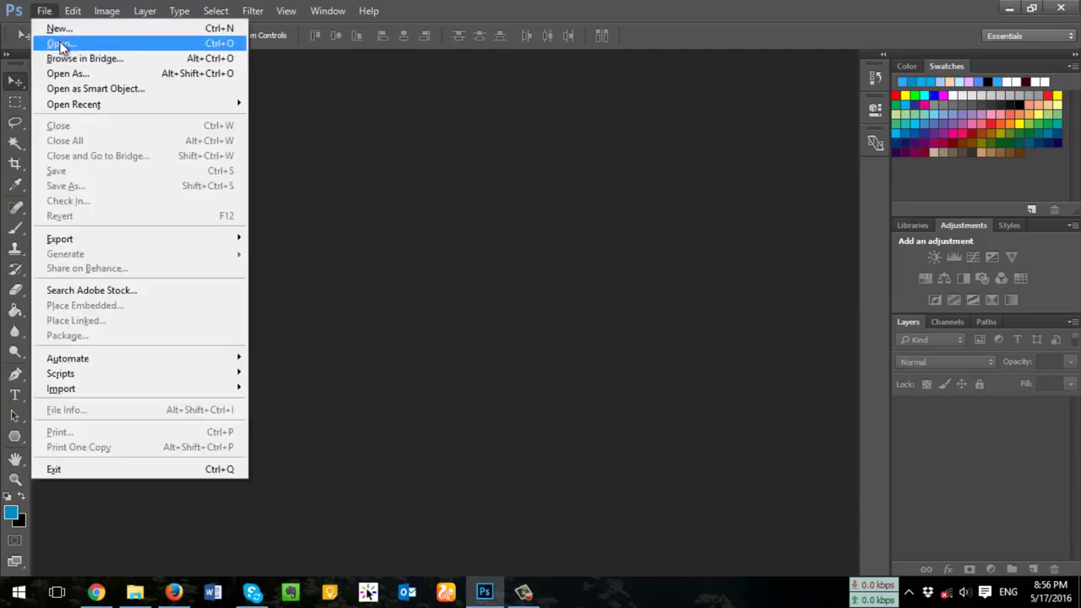
Step: Open 02.jpg and convert the Background into editable Layer 0
{"action": "left_click", "coordinate": [51, 44]}
{"action": "left_click", "coordinate": [404, 352]}
{"action": "double_click", "coordinate": [948, 422]}
{"action": "left_click", "coordinate": [693, 188]}
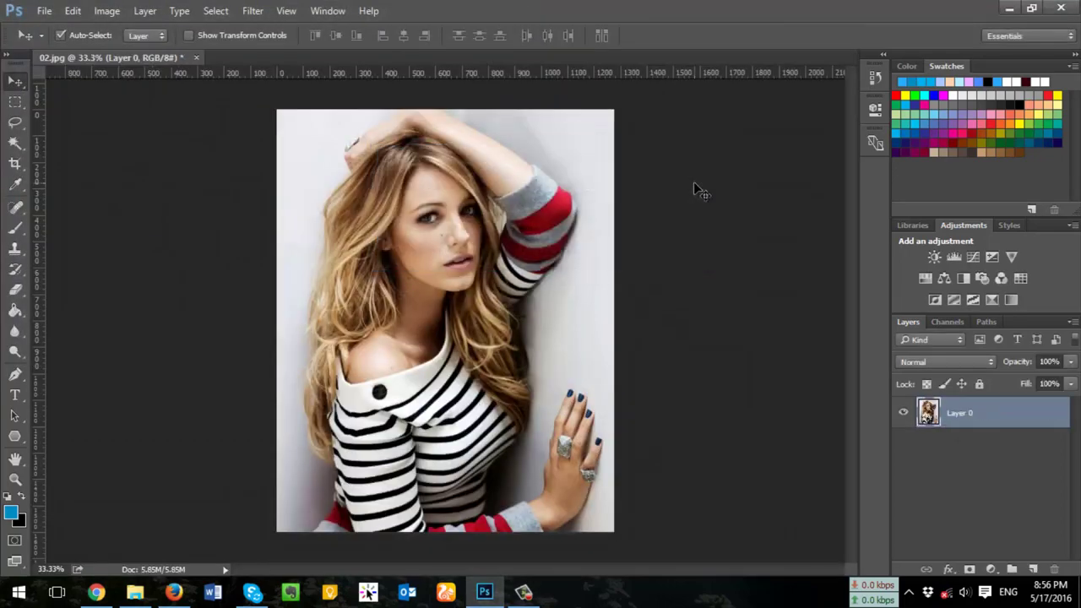
Step: Zoom in and patch away the spots on the cheek, face and chin
{"action": "key", "text": "ctrl+plus"}
{"action": "key", "text": "ctrl+plus"}
{"action": "key", "text": "ctrl+plus"}
{"action": "key", "text": "ctrl+plus"}
{"action": "scroll", "coordinate": [463, 495], "scroll_direction": "up", "scroll_amount": 3}
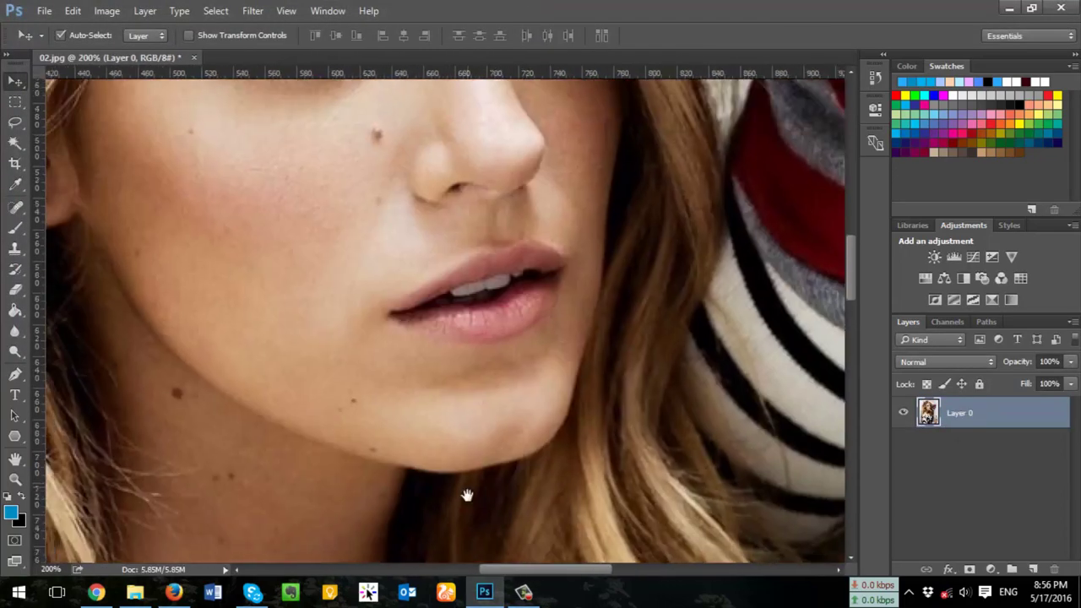
{"action": "scroll", "coordinate": [463, 495], "scroll_direction": "up", "scroll_amount": 1}
{"action": "left_click_drag", "start_coordinate": [15, 207], "coordinate": [93, 238]}
{"action": "left_click_drag", "start_coordinate": [187, 152], "coordinate": [185, 154]}
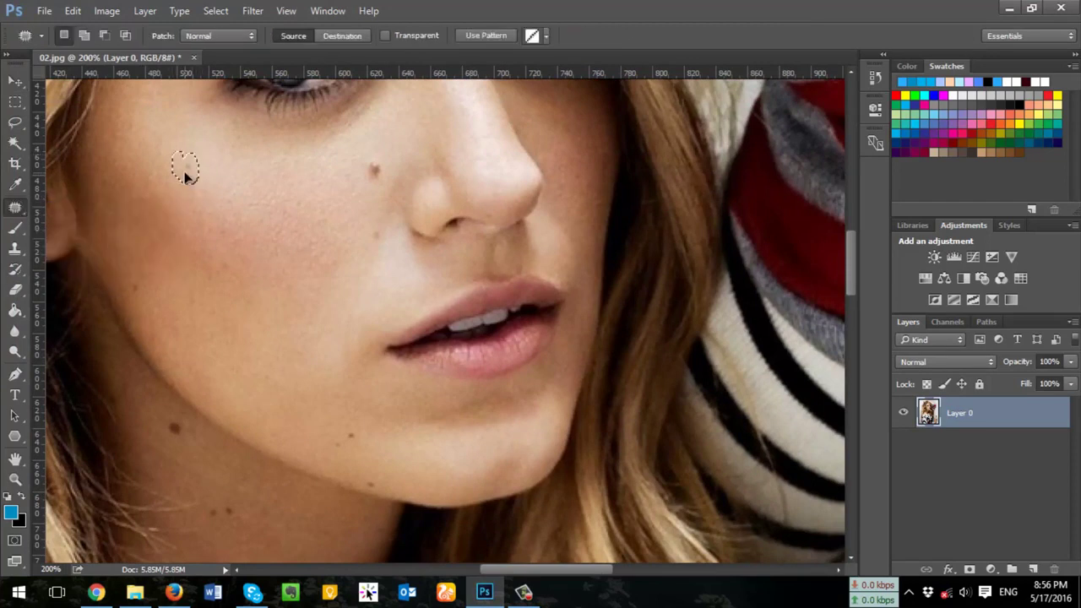
{"action": "left_click_drag", "start_coordinate": [384, 154], "coordinate": [393, 247]}
{"action": "left_click_drag", "start_coordinate": [353, 422], "coordinate": [351, 424]}
{"action": "left_click_drag", "start_coordinate": [339, 434], "coordinate": [286, 441]}
{"action": "left_click", "coordinate": [381, 487]}
Step: Patch away the mole on the lower cheek and a spot on the neck
{"action": "mouse_move", "coordinate": [173, 417]}
{"action": "left_mouse_down"}
{"action": "mouse_move", "coordinate": [177, 448]}
{"action": "mouse_move", "coordinate": [140, 313]}
{"action": "left_mouse_up"}
{"action": "left_click_drag", "start_coordinate": [207, 488], "coordinate": [221, 528]}
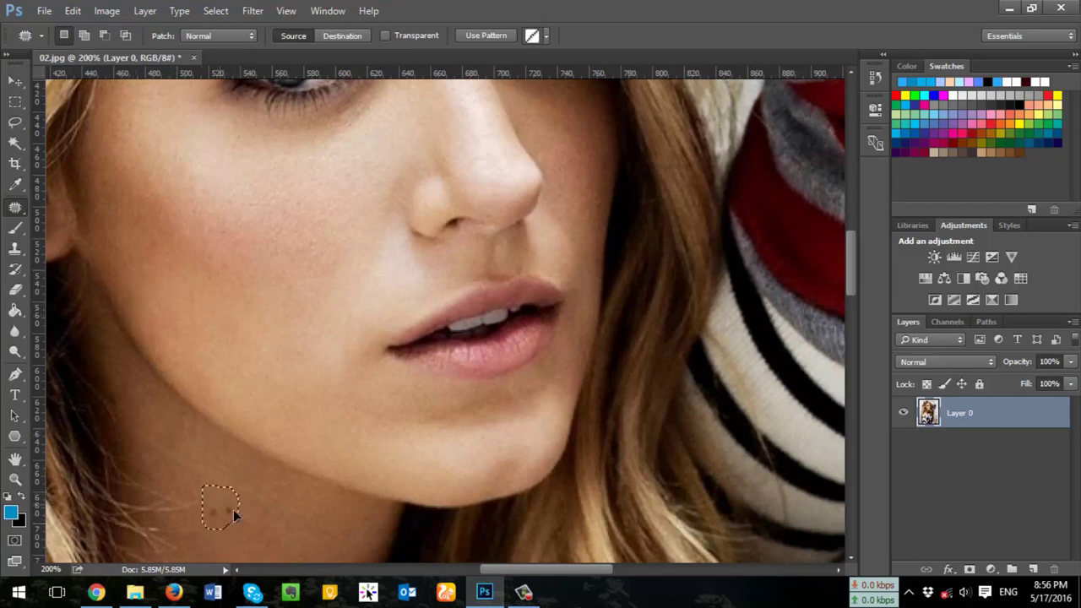
{"action": "left_click_drag", "start_coordinate": [441, 335], "coordinate": [396, 282]}
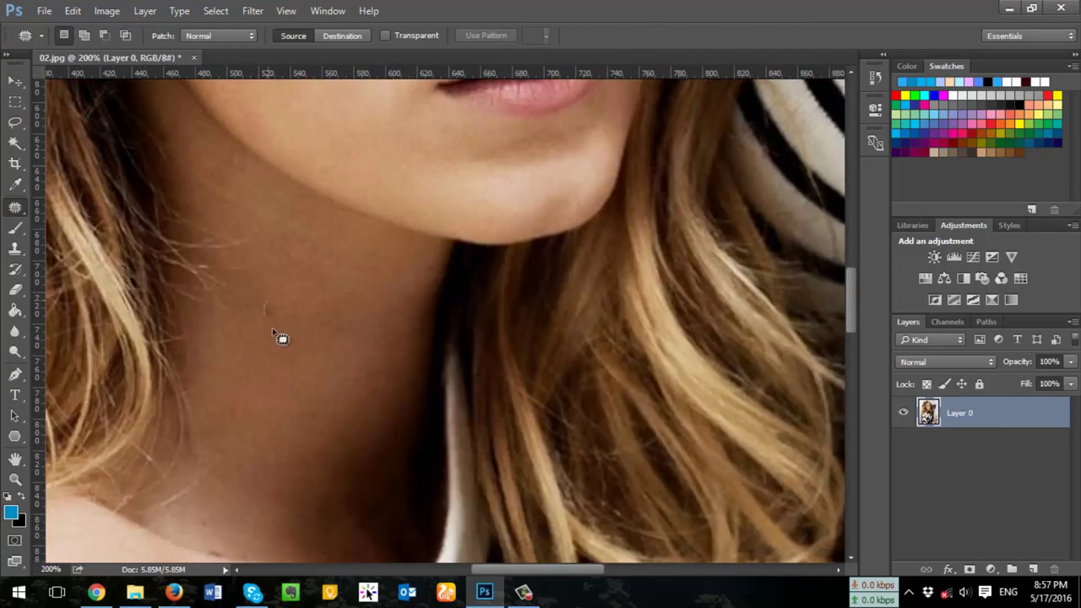
{"action": "left_click_drag", "start_coordinate": [272, 331], "coordinate": [269, 305]}
{"action": "left_click_drag", "start_coordinate": [270, 302], "coordinate": [313, 397]}
{"action": "left_click", "coordinate": [318, 478]}
Step: Patch a shoulder spot and the remaining neck spot with clean skin
{"action": "left_click_drag", "start_coordinate": [319, 478], "coordinate": [414, 224]}
{"action": "left_click_drag", "start_coordinate": [217, 482], "coordinate": [211, 490]}
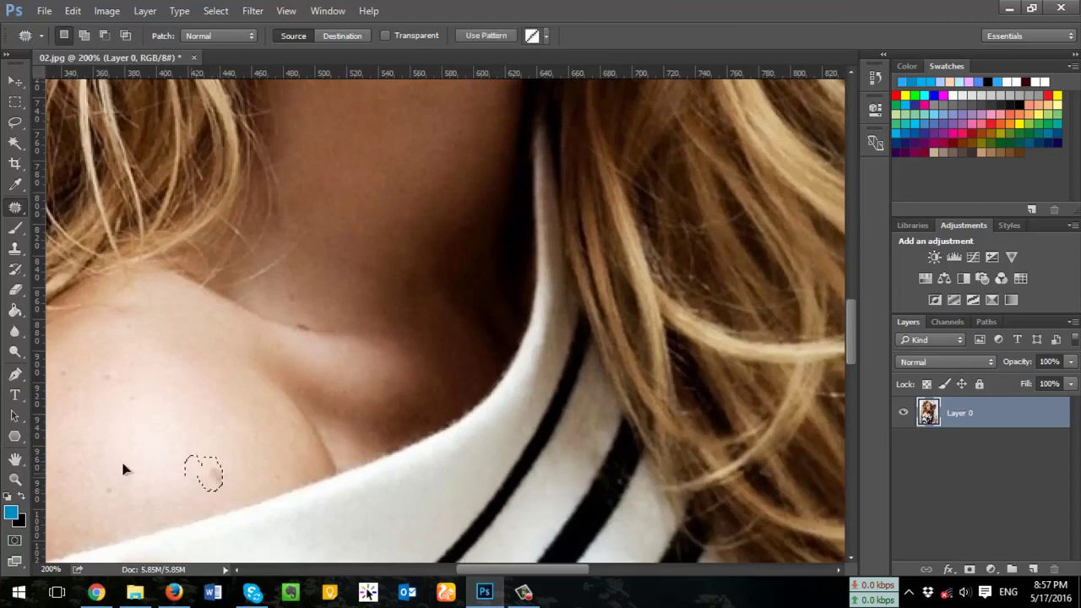
{"action": "left_click_drag", "start_coordinate": [297, 319], "coordinate": [333, 372]}
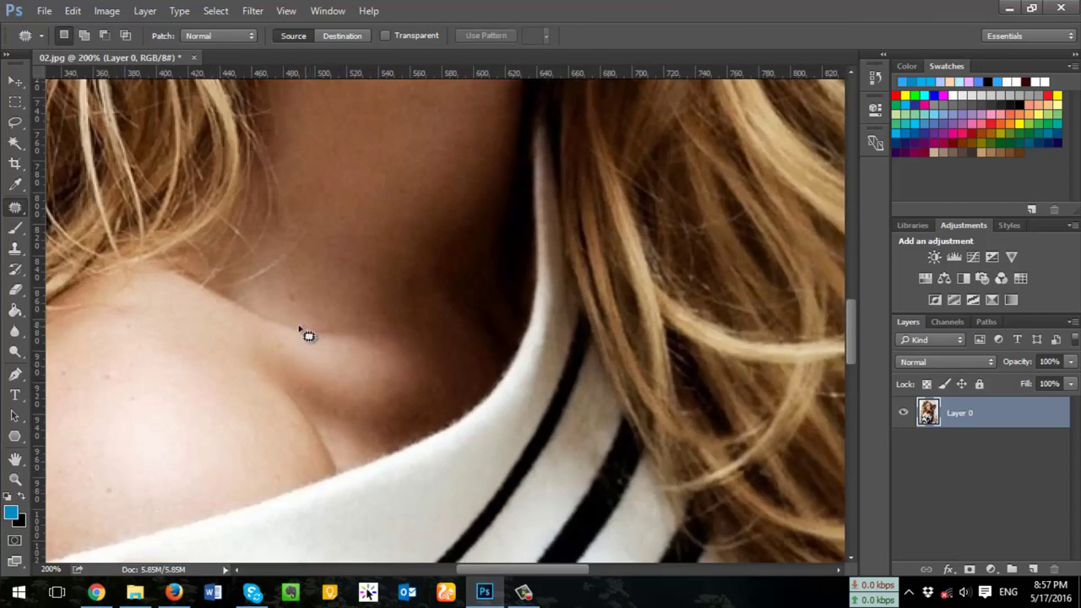
{"action": "mouse_move", "coordinate": [308, 336]}
{"action": "left_mouse_down"}
{"action": "mouse_move", "coordinate": [291, 321]}
{"action": "mouse_move", "coordinate": [211, 418]}
{"action": "mouse_move", "coordinate": [355, 435]}
{"action": "left_mouse_up"}
{"action": "key", "text": "ctrl+d"}
{"action": "left_click_drag", "start_coordinate": [278, 355], "coordinate": [304, 384]}
Step: Patch the lower shoulder blemishes, then deselect and zoom out to the whole photo
{"action": "left_click_drag", "start_coordinate": [261, 454], "coordinate": [297, 505]}
{"action": "mouse_move", "coordinate": [224, 342]}
{"action": "left_mouse_down"}
{"action": "mouse_move", "coordinate": [237, 397]}
{"action": "mouse_move", "coordinate": [212, 374]}
{"action": "left_mouse_up"}
{"action": "left_click_drag", "start_coordinate": [126, 454], "coordinate": [135, 469]}
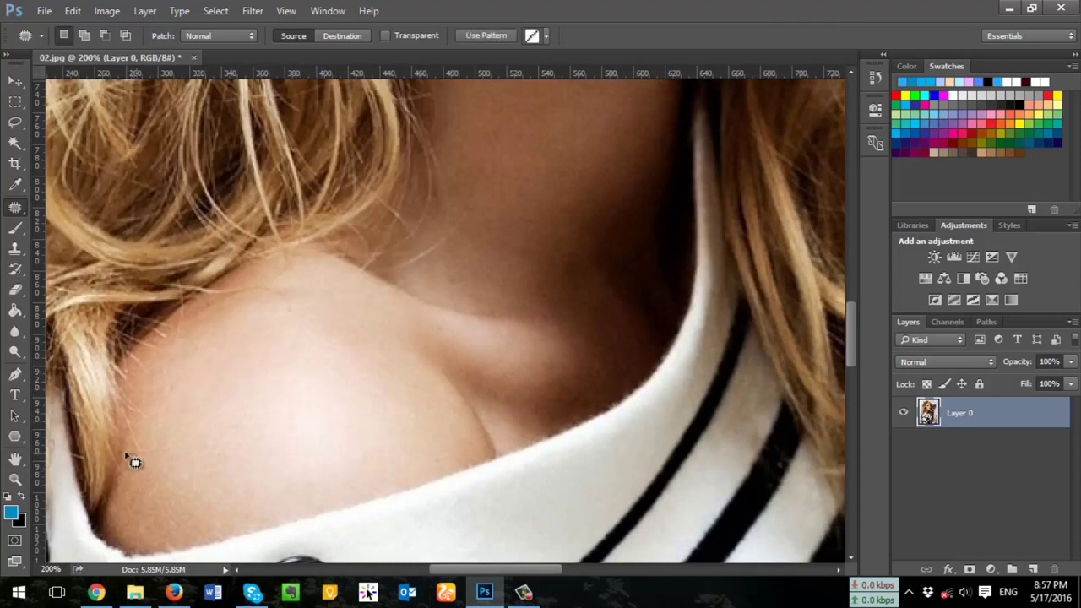
{"action": "key", "text": "ctrl+d"}
{"action": "key", "text": "ctrl+minus"}
{"action": "key", "text": "ctrl+minus"}
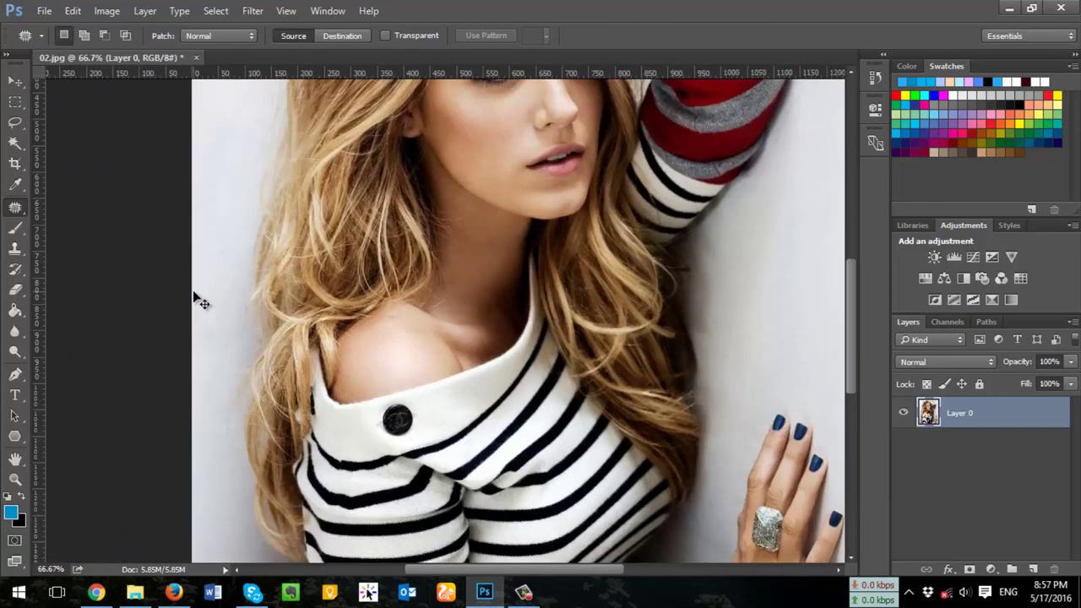
{"action": "key", "text": "ctrl+minus"}
{"action": "key", "text": "ctrl+minus"}
{"action": "key", "text": "ctrl+minus"}
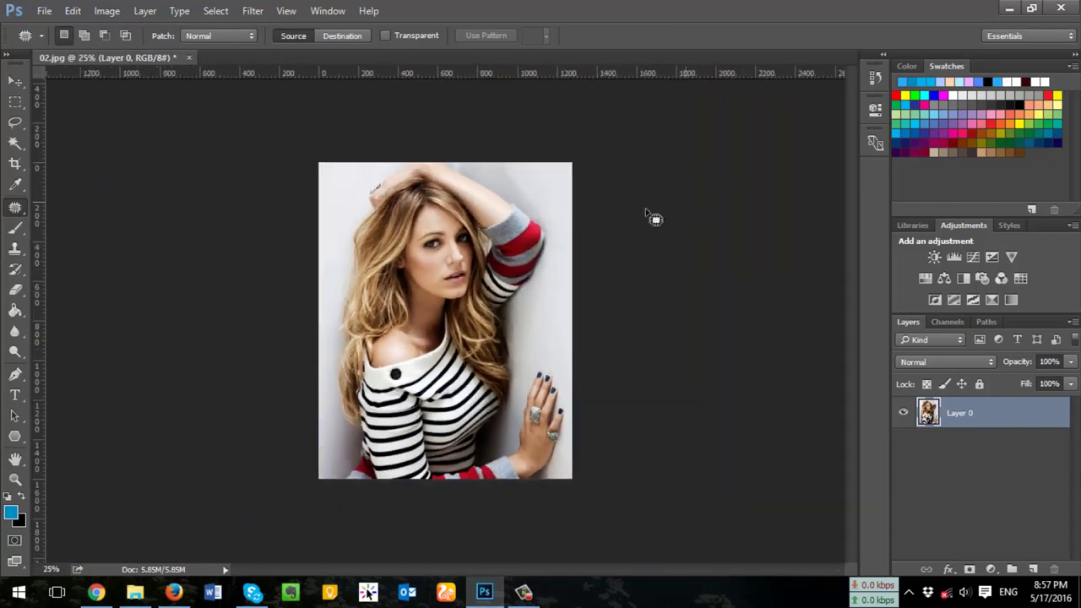
Step: Add a Photo Filter layer with a dark brown filter colour at 25% density
{"action": "left_click", "coordinate": [982, 278]}
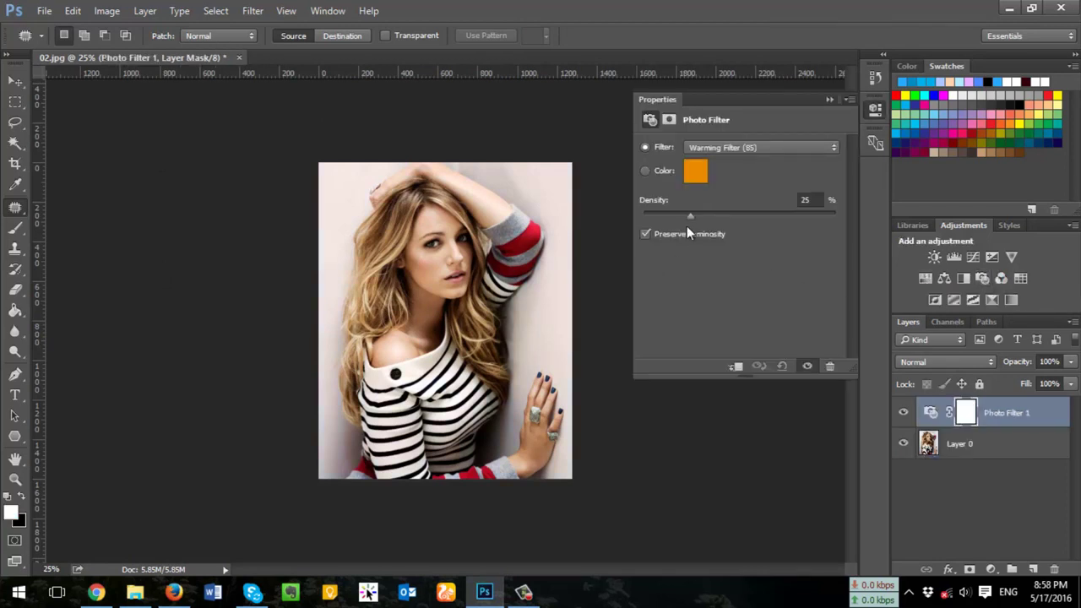
{"action": "left_click", "coordinate": [691, 174]}
{"action": "mouse_move", "coordinate": [687, 287]}
{"action": "left_mouse_down"}
{"action": "mouse_move", "coordinate": [692, 270]}
{"action": "mouse_move", "coordinate": [741, 352]}
{"action": "left_mouse_up"}
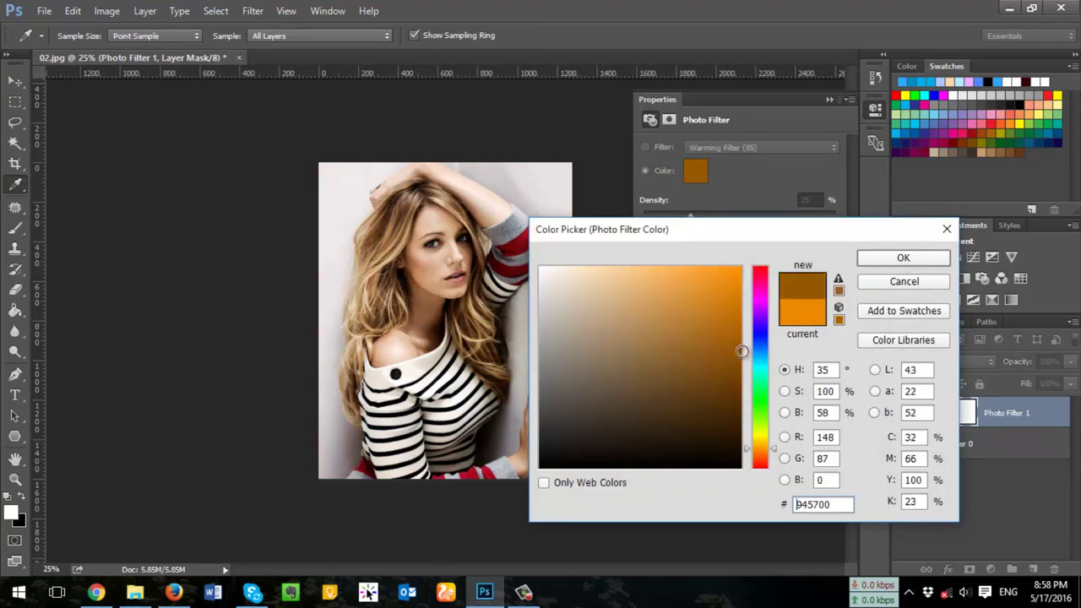
{"action": "mouse_move", "coordinate": [741, 352]}
{"action": "left_mouse_down"}
{"action": "mouse_move", "coordinate": [736, 368]}
{"action": "mouse_move", "coordinate": [730, 347]}
{"action": "mouse_move", "coordinate": [742, 355]}
{"action": "left_mouse_up"}
{"action": "left_click", "coordinate": [902, 259]}
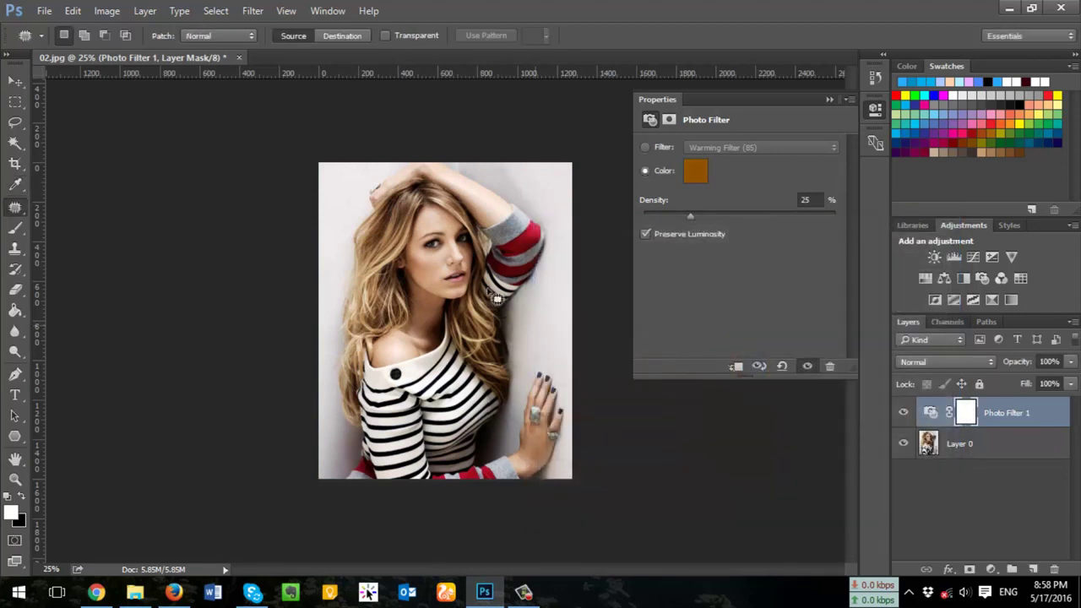
{"action": "left_click", "coordinate": [879, 106]}
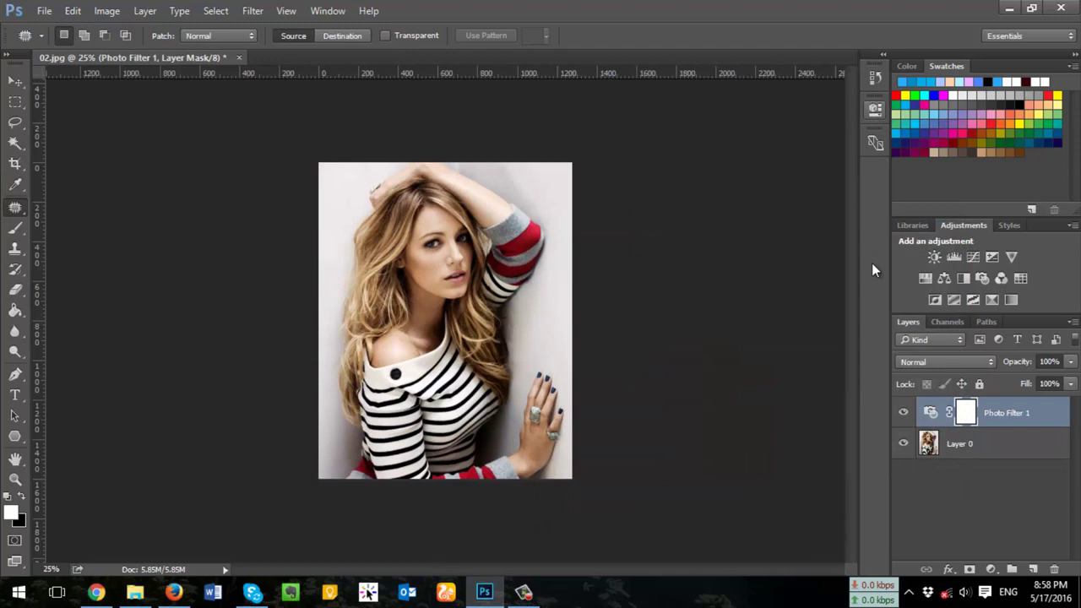
{"action": "left_click", "coordinate": [1010, 494]}
{"action": "left_click", "coordinate": [1000, 422]}
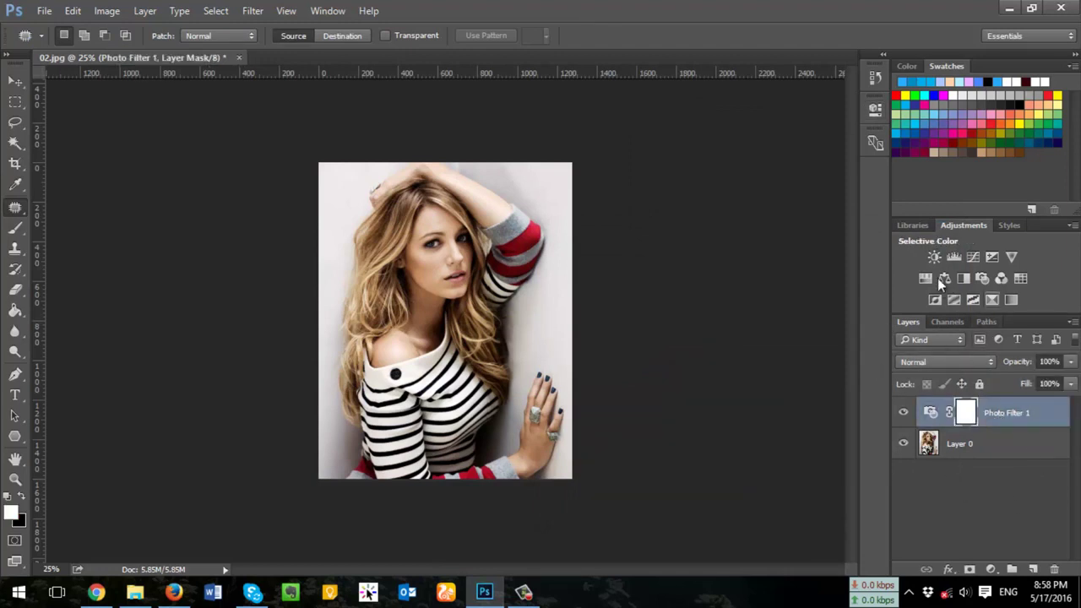
Step: Add a Levels layer with input levels 10, 0.96 and 240, then select Layer 0
{"action": "left_click", "coordinate": [954, 257]}
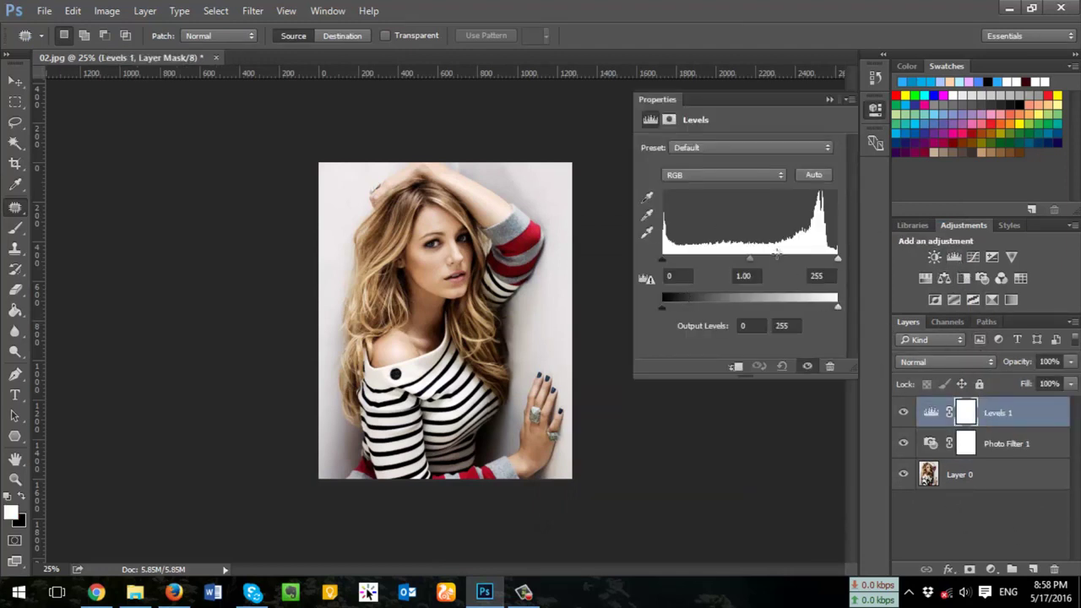
{"action": "left_click_drag", "start_coordinate": [748, 259], "coordinate": [753, 259]}
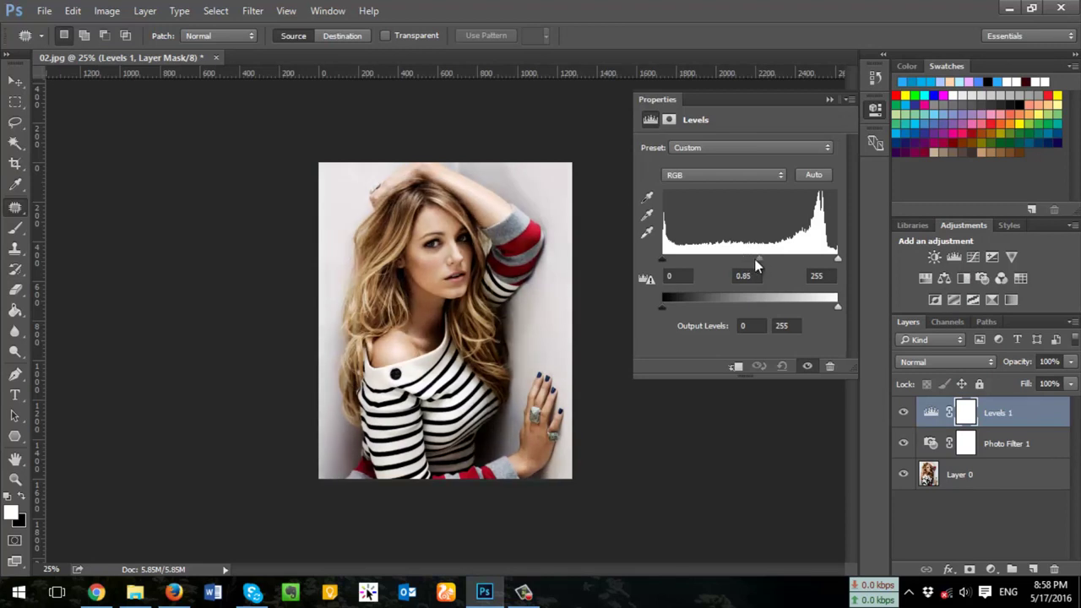
{"action": "left_click_drag", "start_coordinate": [834, 258], "coordinate": [812, 258]}
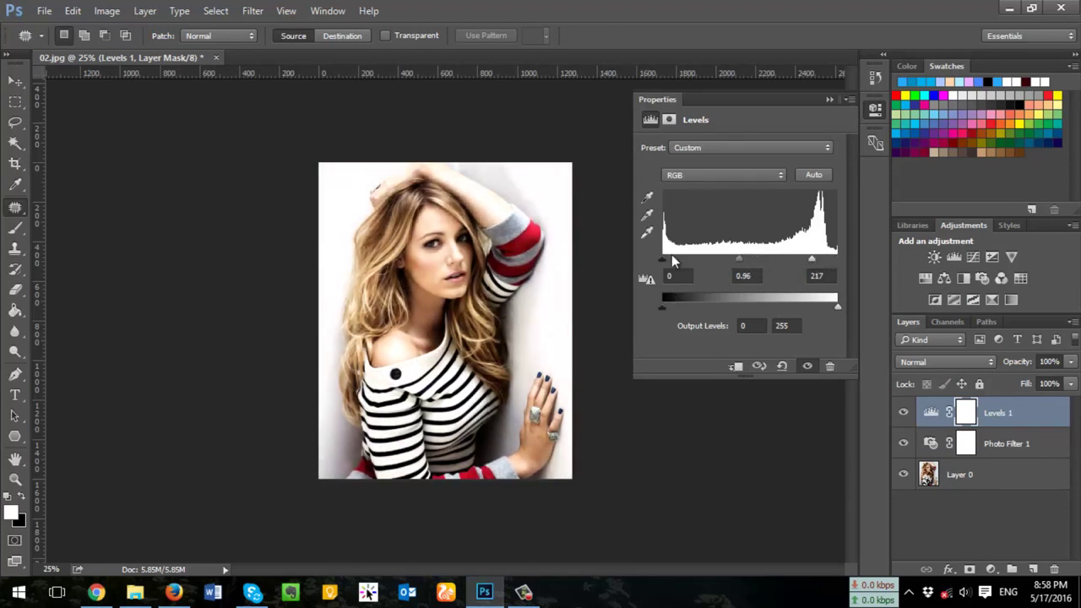
{"action": "left_click_drag", "start_coordinate": [664, 259], "coordinate": [671, 259]}
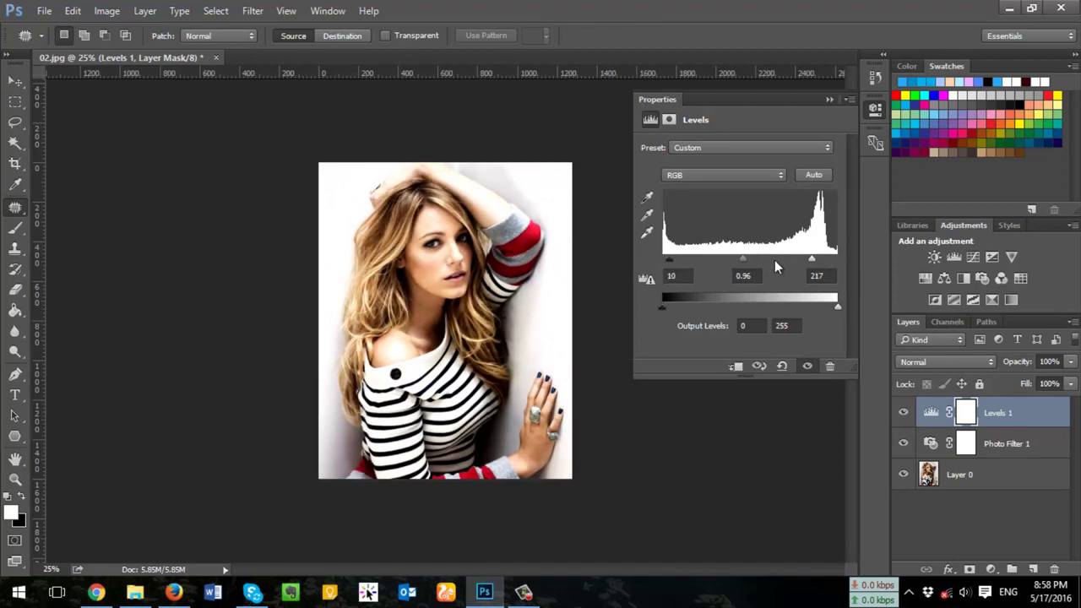
{"action": "left_click_drag", "start_coordinate": [811, 259], "coordinate": [827, 260]}
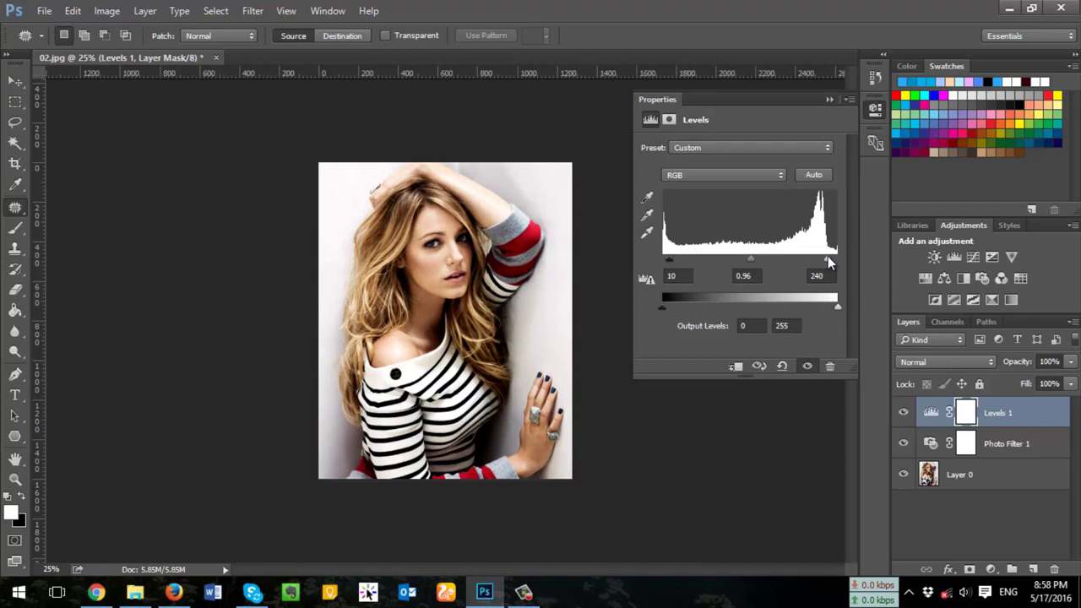
{"action": "left_click", "coordinate": [1058, 483]}
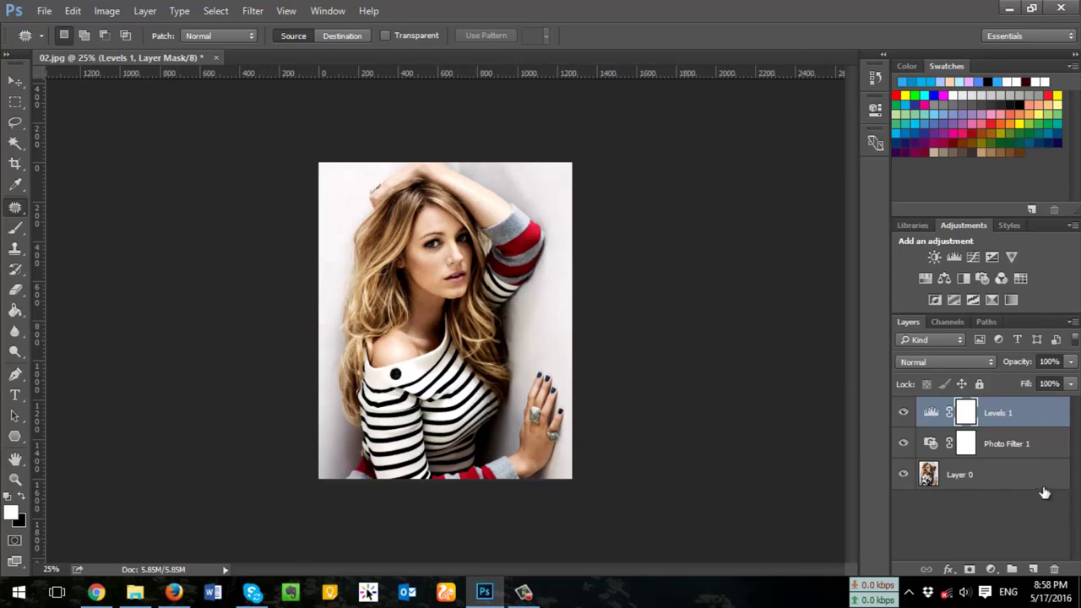
{"action": "left_click", "coordinate": [988, 481]}
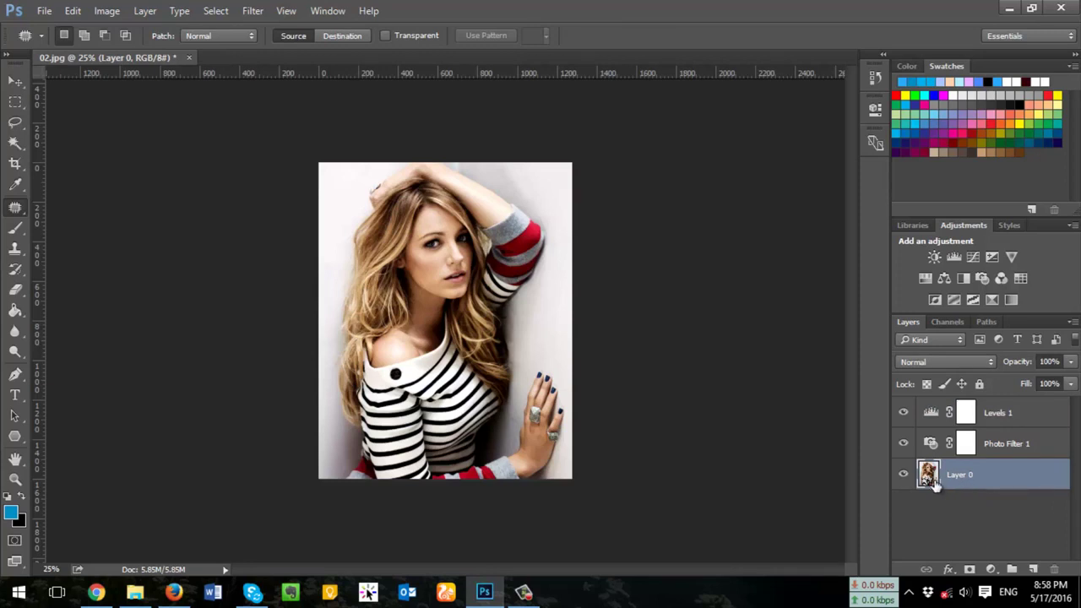
Step: Duplicate Layer 0 to the top, apply High Pass at about 5.5 px, and blend it in Overlay
{"action": "mouse_move", "coordinate": [980, 483]}
{"action": "left_mouse_down"}
{"action": "mouse_move", "coordinate": [1038, 551]}
{"action": "mouse_move", "coordinate": [1033, 570]}
{"action": "left_mouse_up"}
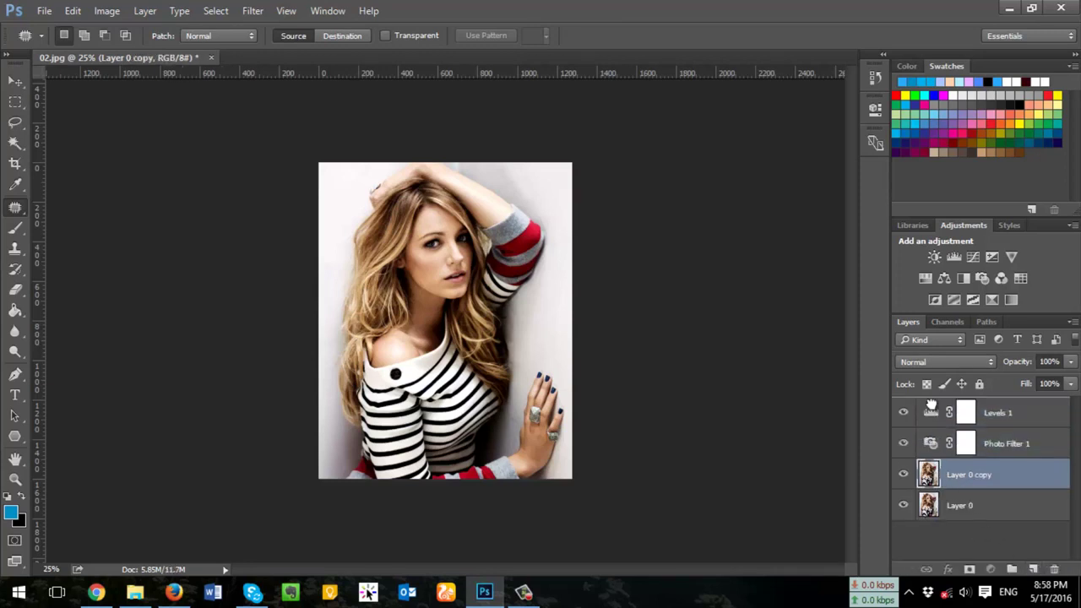
{"action": "left_click_drag", "start_coordinate": [930, 408], "coordinate": [930, 406]}
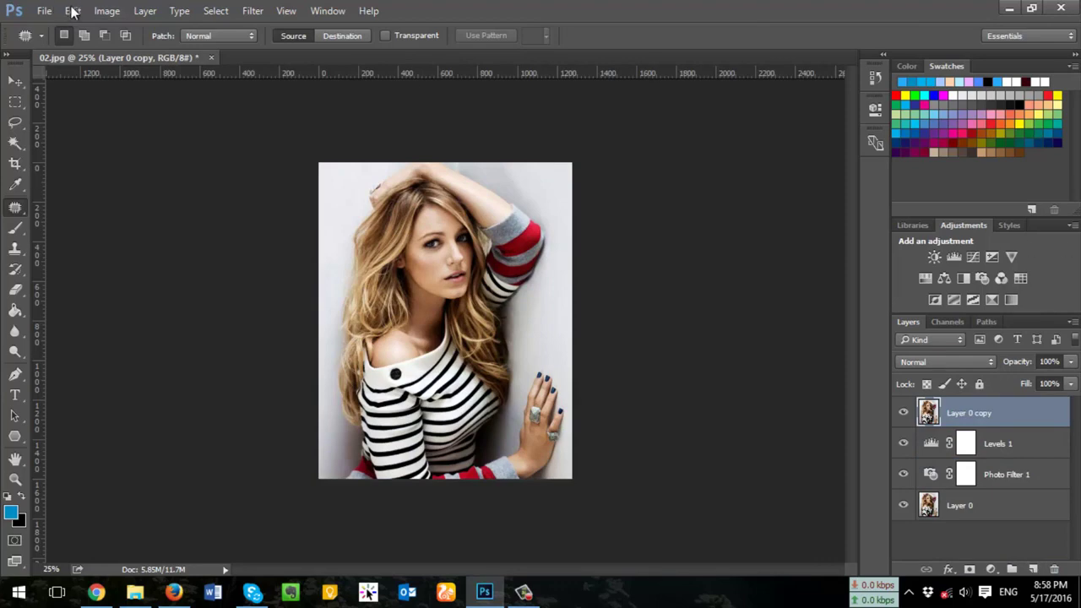
{"action": "left_click", "coordinate": [252, 11]}
{"action": "mouse_move", "coordinate": [264, 321]}
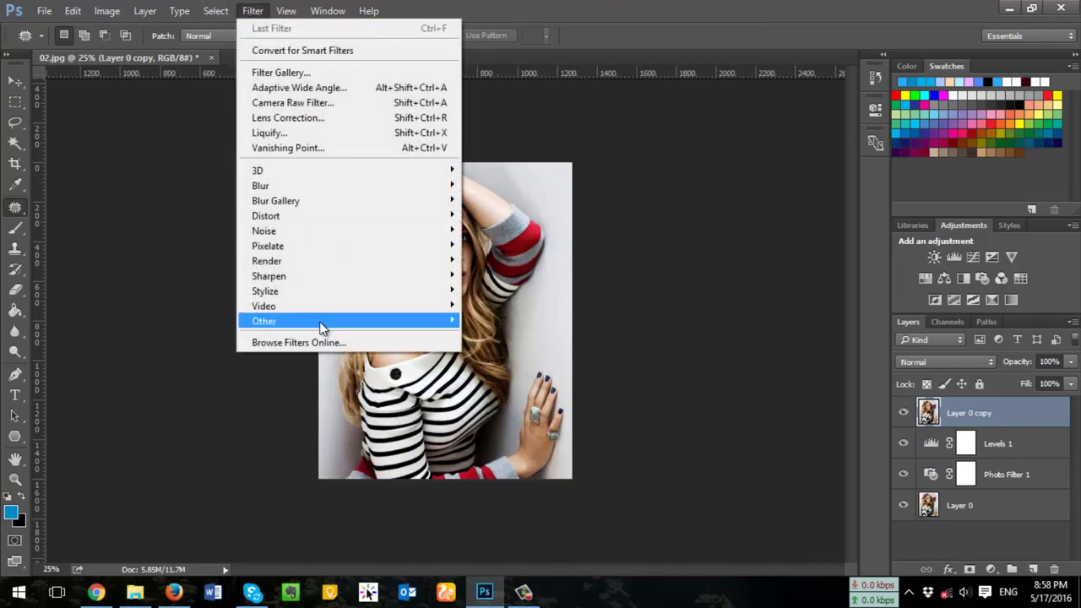
{"action": "left_click", "coordinate": [497, 336]}
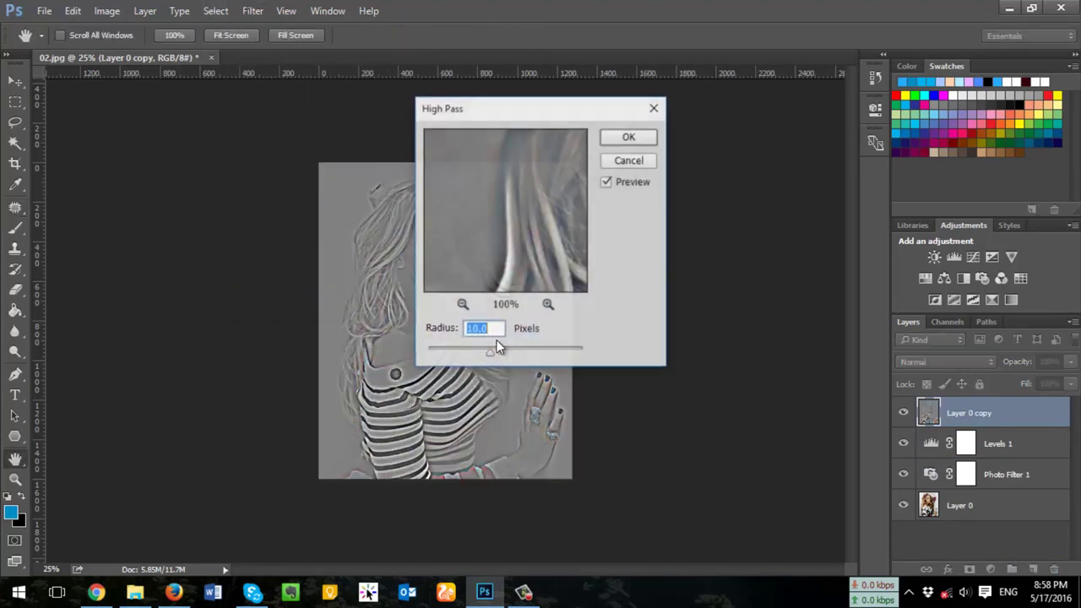
{"action": "left_click_drag", "start_coordinate": [500, 113], "coordinate": [648, 176]}
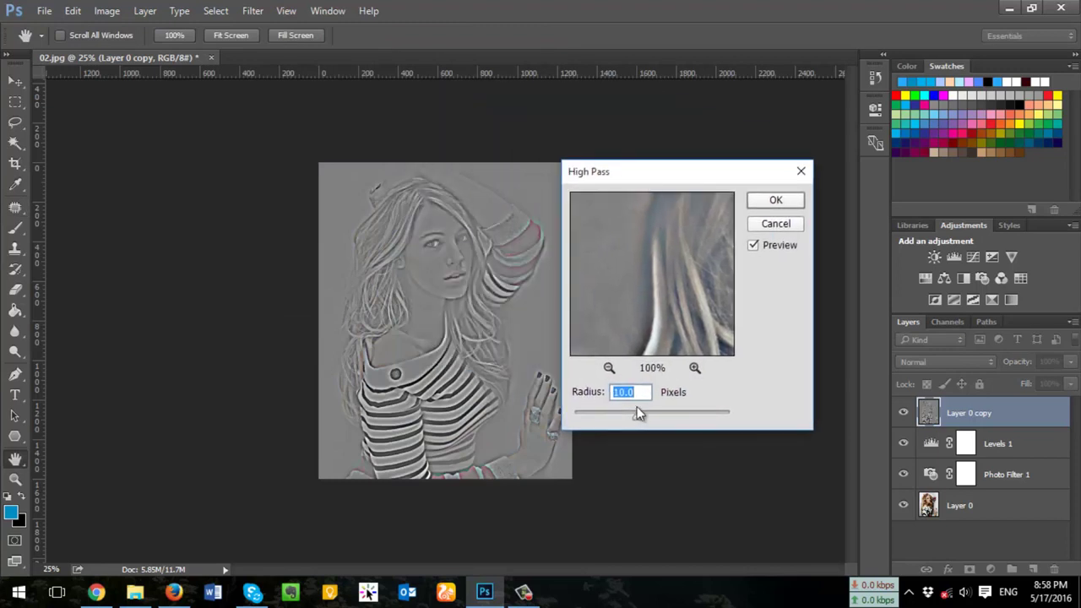
{"action": "left_click_drag", "start_coordinate": [619, 416], "coordinate": [617, 417]}
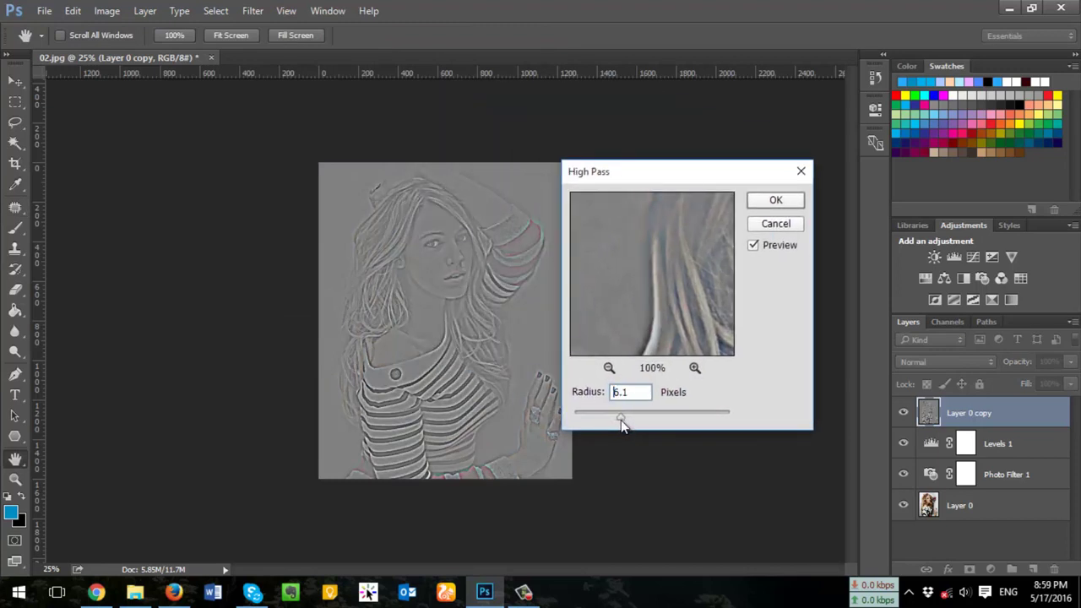
{"action": "left_click", "coordinate": [770, 200]}
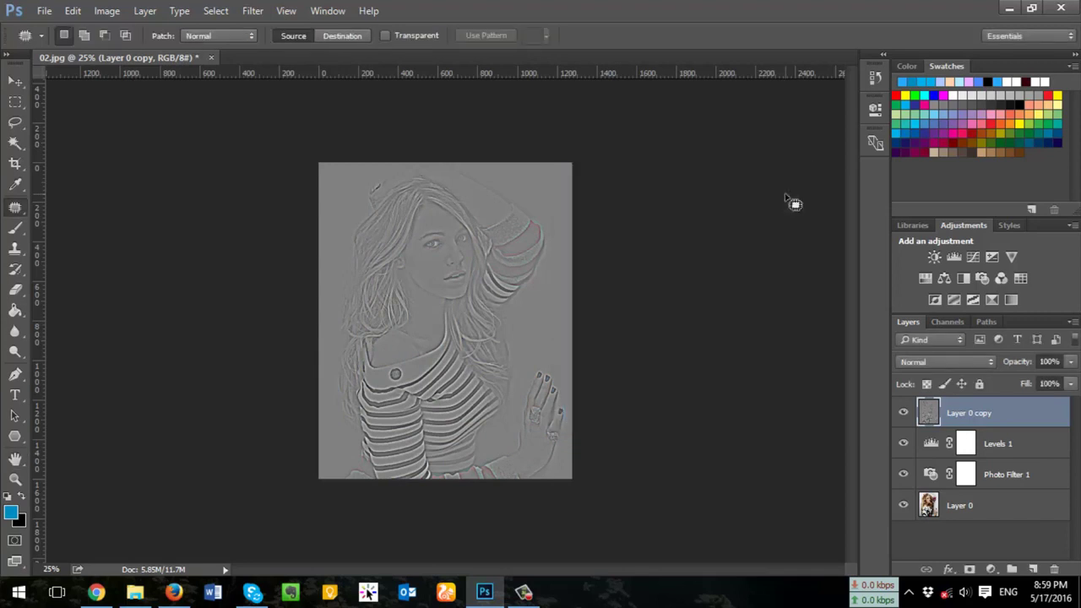
{"action": "left_click", "coordinate": [919, 361]}
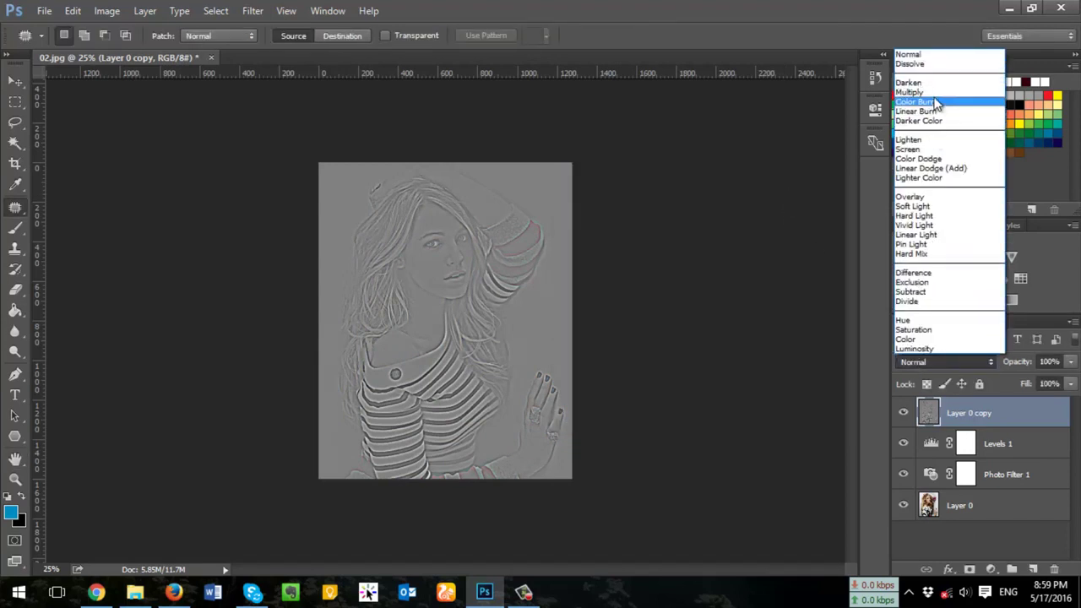
{"action": "left_click", "coordinate": [916, 196]}
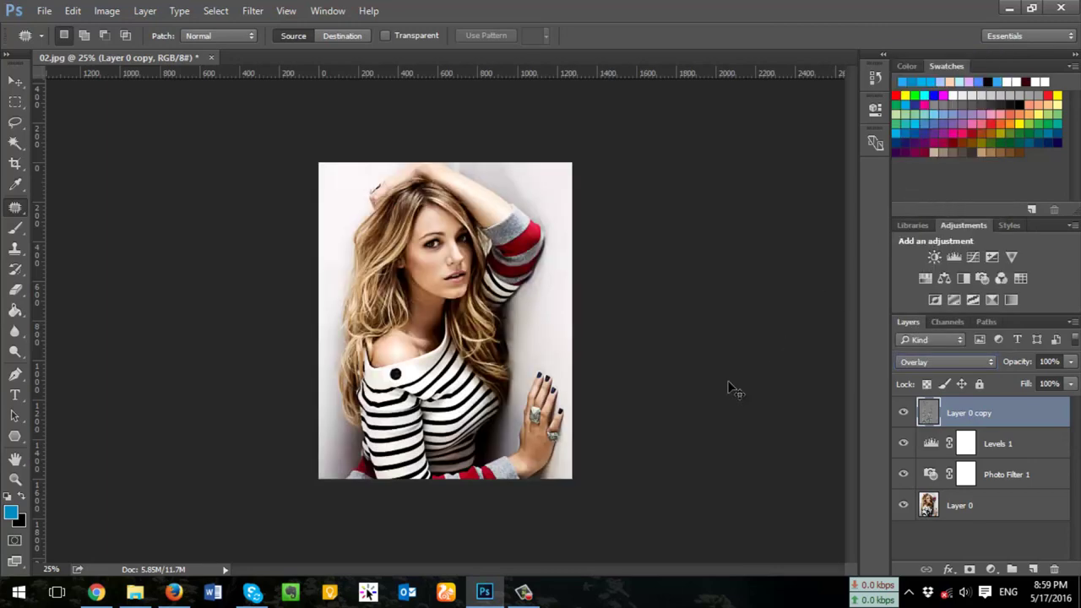
Step: Compare with the high-pass copy hidden, then delete Layer 0 copy
{"action": "key", "text": "ctrl+plus"}
{"action": "key", "text": "ctrl+plus"}
{"action": "key", "text": "ctrl+plus"}
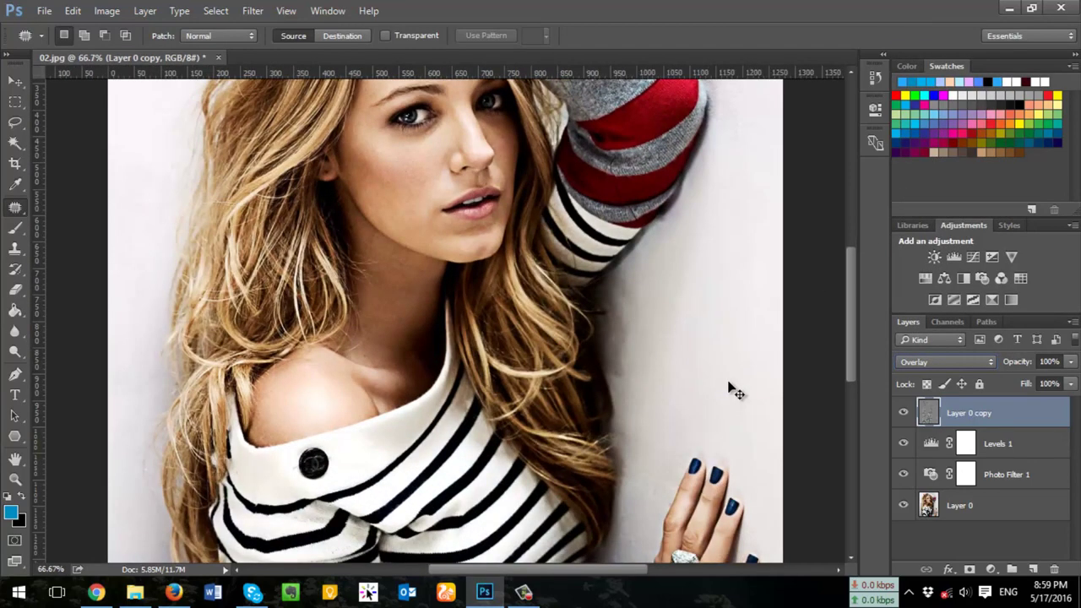
{"action": "key", "text": "ctrl+plus"}
{"action": "key", "text": "ctrl+minus"}
{"action": "left_click", "coordinate": [906, 415]}
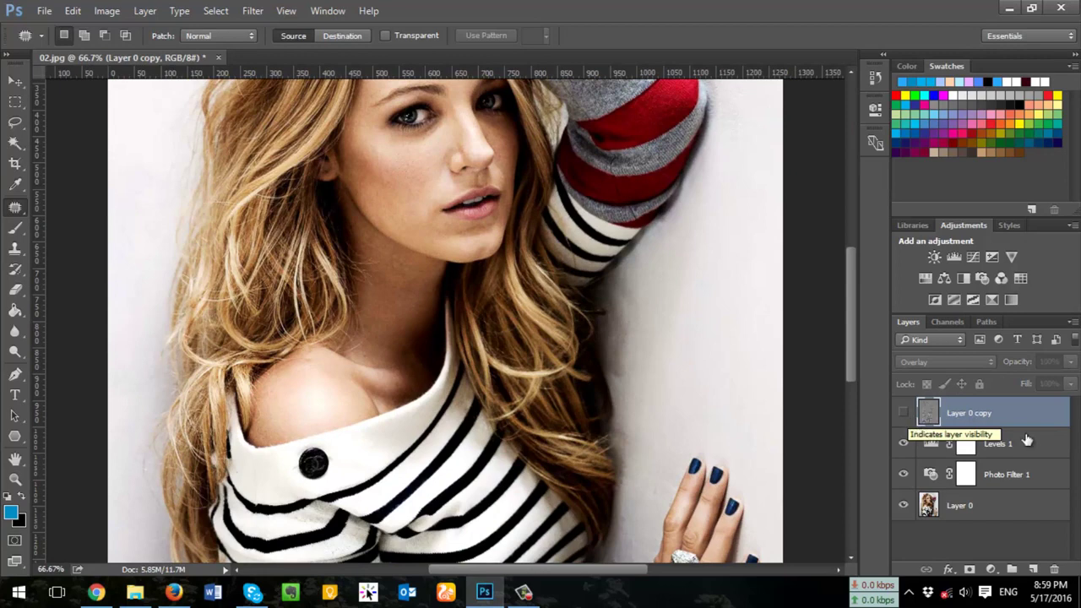
{"action": "key", "text": "Delete"}
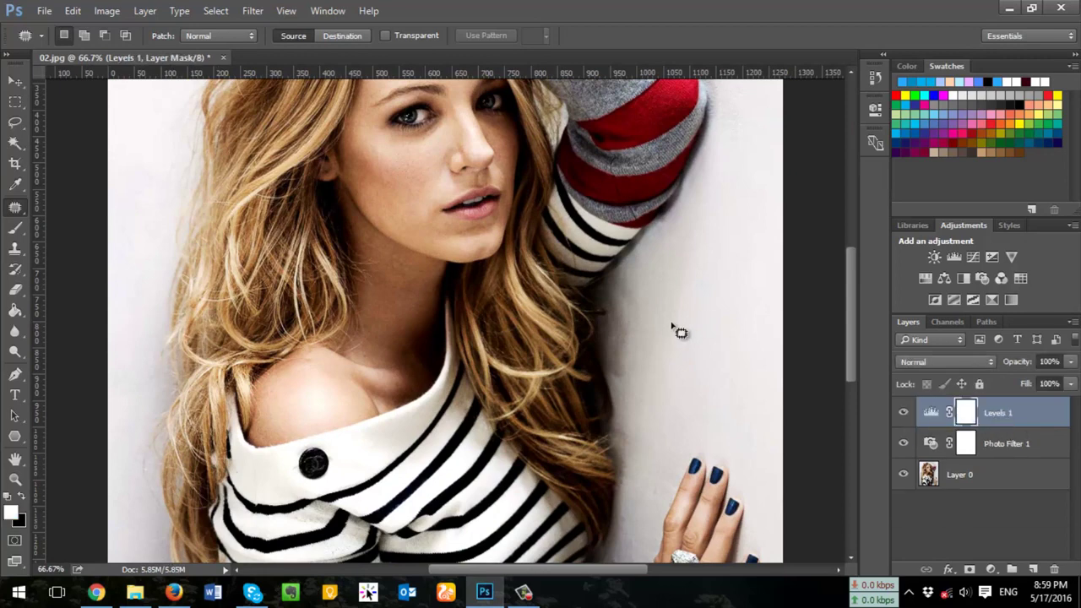
{"action": "key", "text": "ctrl+minus"}
{"action": "key", "text": "ctrl+minus"}
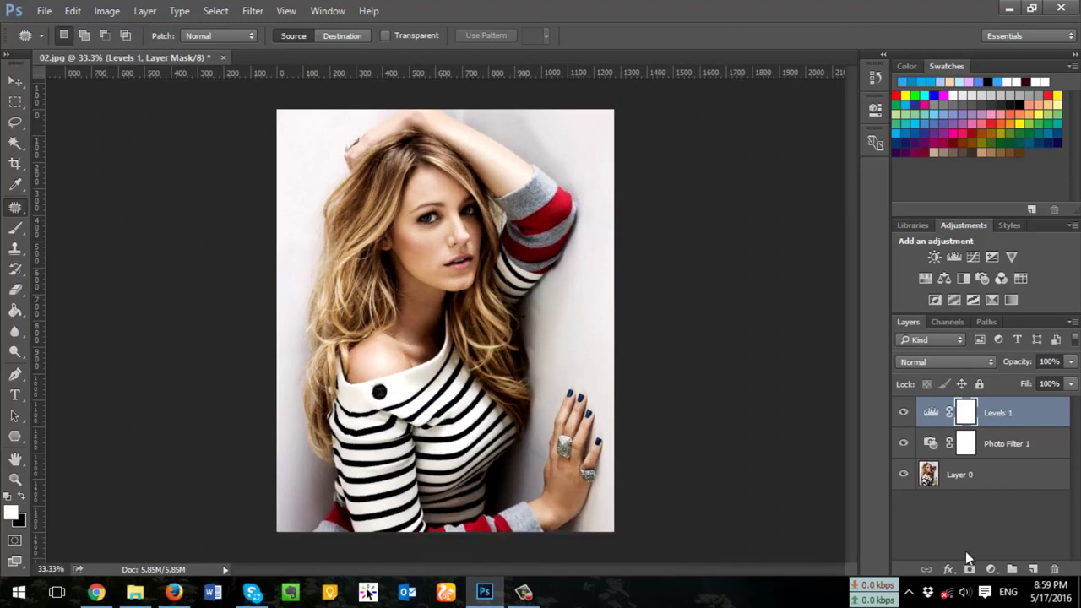
Step: Convert all three remaining layers into a single smart object
{"action": "left_click", "coordinate": [1030, 476], "text": "shift"}
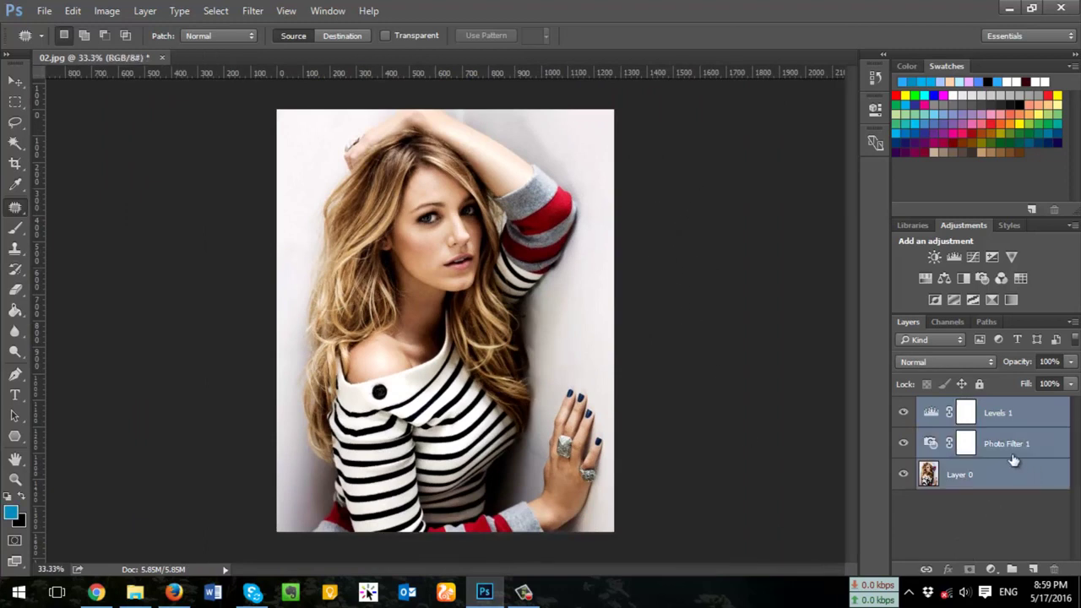
{"action": "right_click", "coordinate": [999, 435]}
{"action": "left_click", "coordinate": [851, 268]}
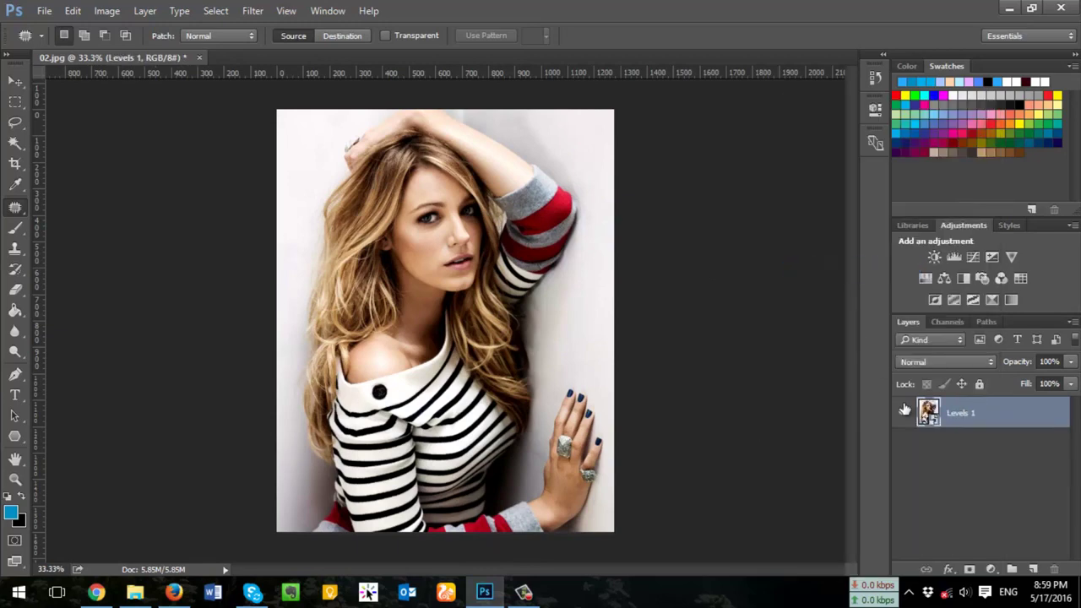
{"action": "right_click", "coordinate": [969, 414]}
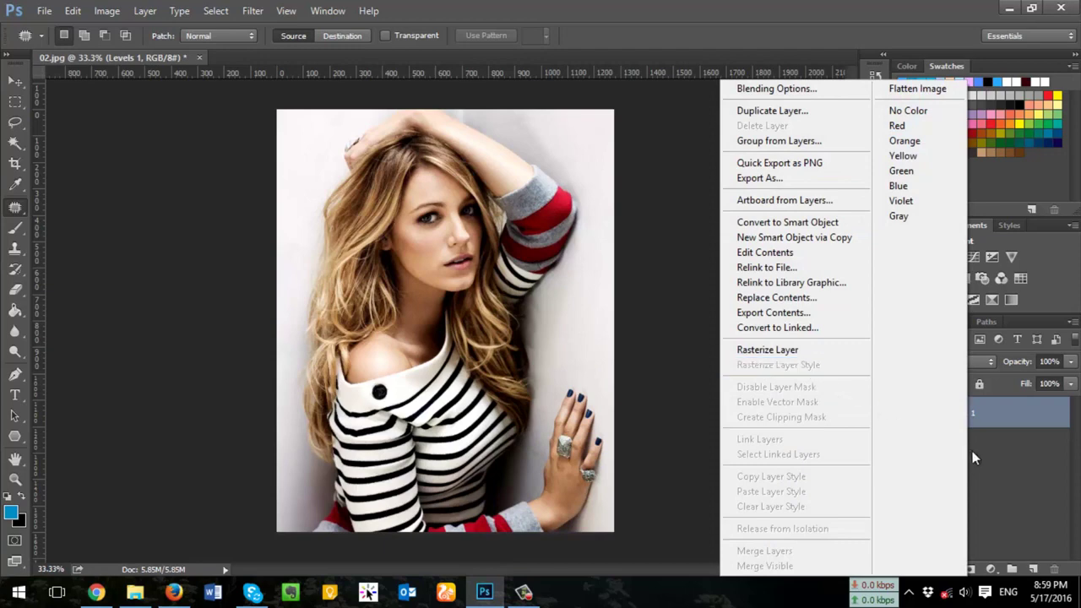
{"action": "left_click", "coordinate": [1001, 473]}
Step: Add a new empty layer and set the foreground colour to purple
{"action": "left_click", "coordinate": [1032, 569]}
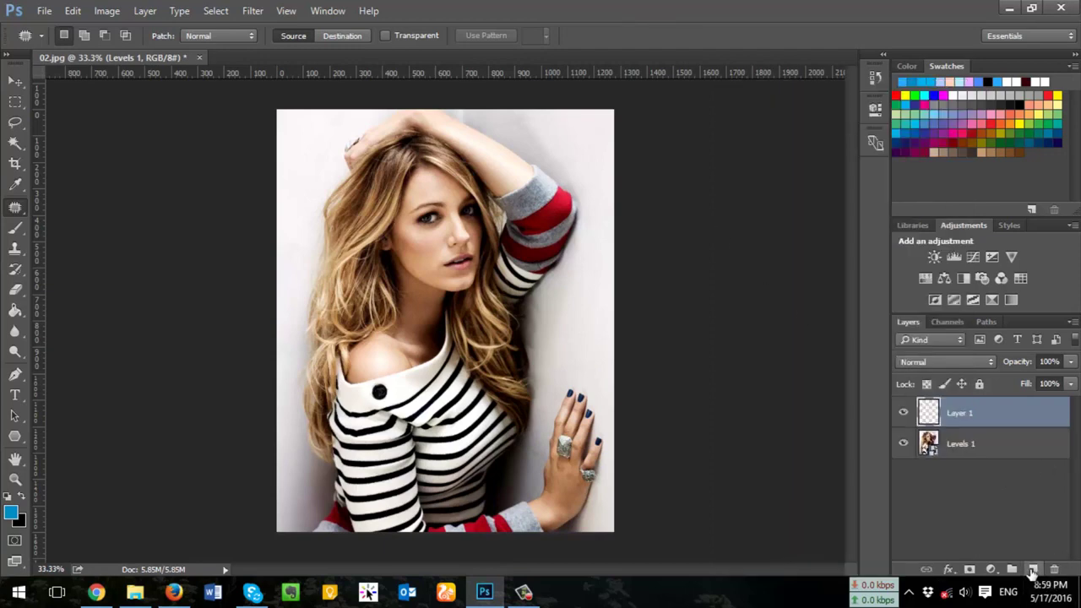
{"action": "left_click", "coordinate": [11, 511]}
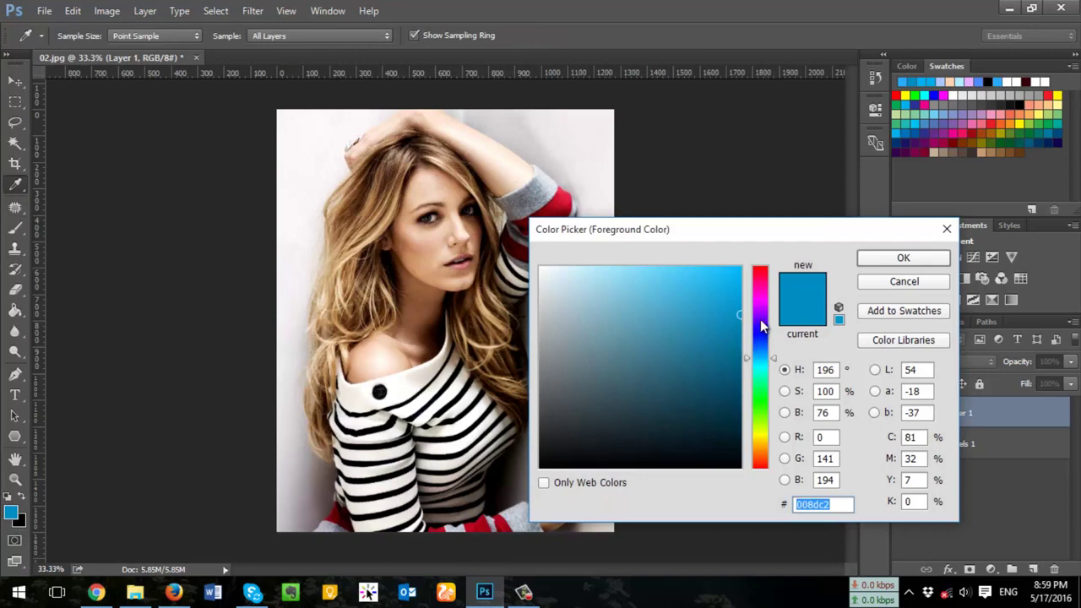
{"action": "mouse_move", "coordinate": [761, 325]}
{"action": "left_mouse_down"}
{"action": "mouse_move", "coordinate": [765, 313]}
{"action": "mouse_move", "coordinate": [732, 284]}
{"action": "left_mouse_up"}
{"action": "left_click", "coordinate": [875, 256]}
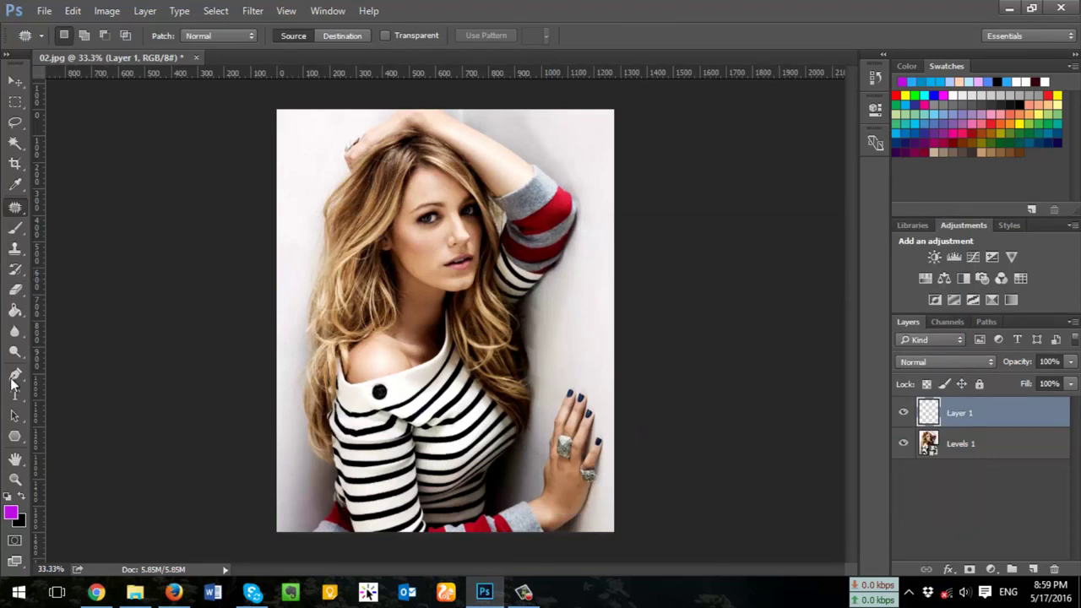
Step: With a large soft brush, paint purple over the left strip and top background
{"action": "left_click", "coordinate": [16, 334]}
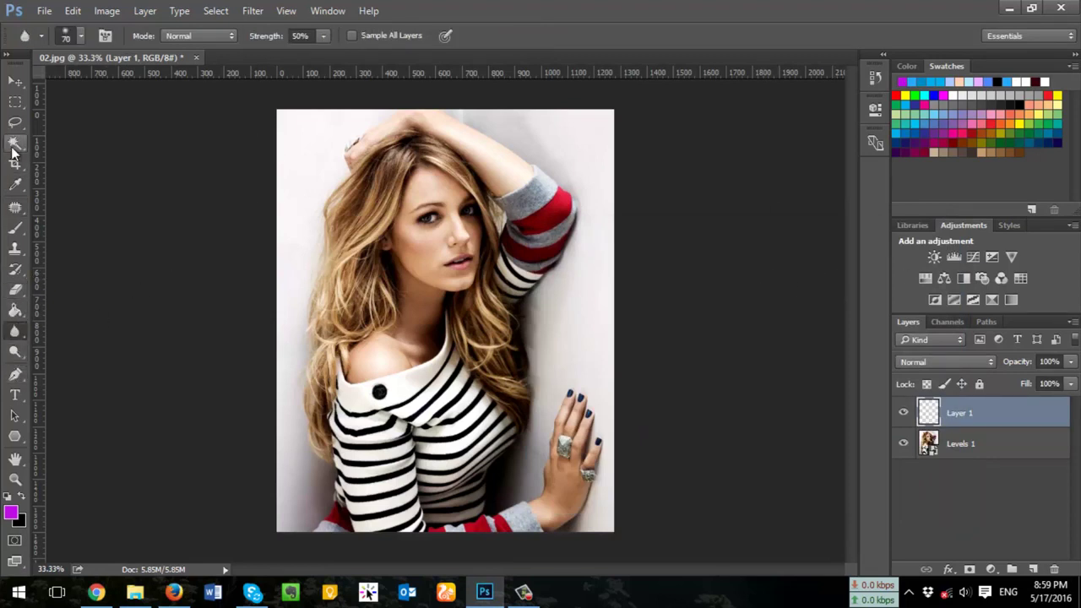
{"action": "left_click", "coordinate": [15, 228]}
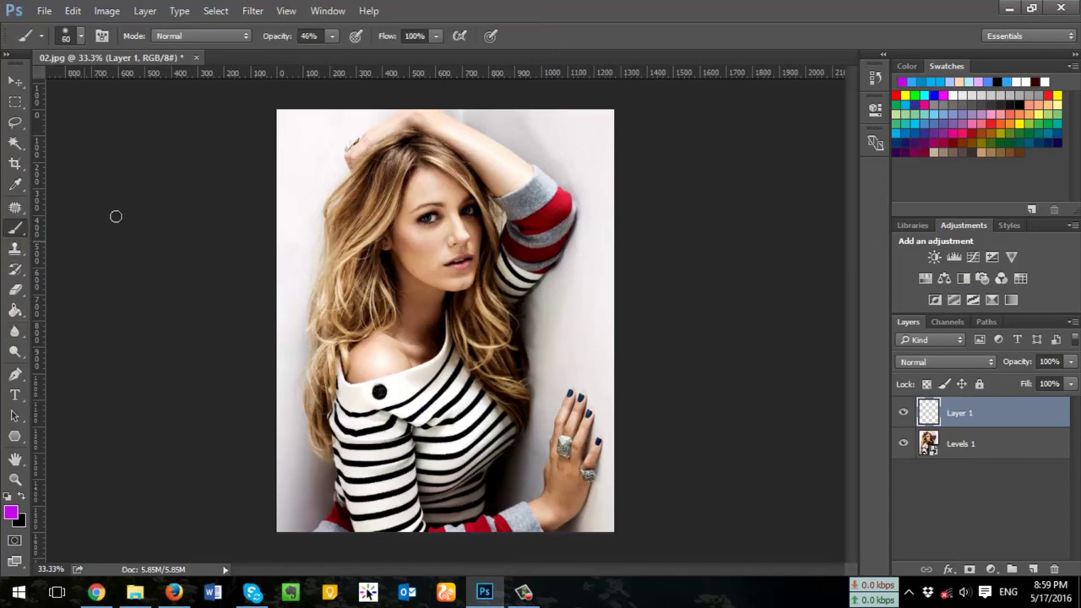
{"action": "left_click", "coordinate": [80, 38]}
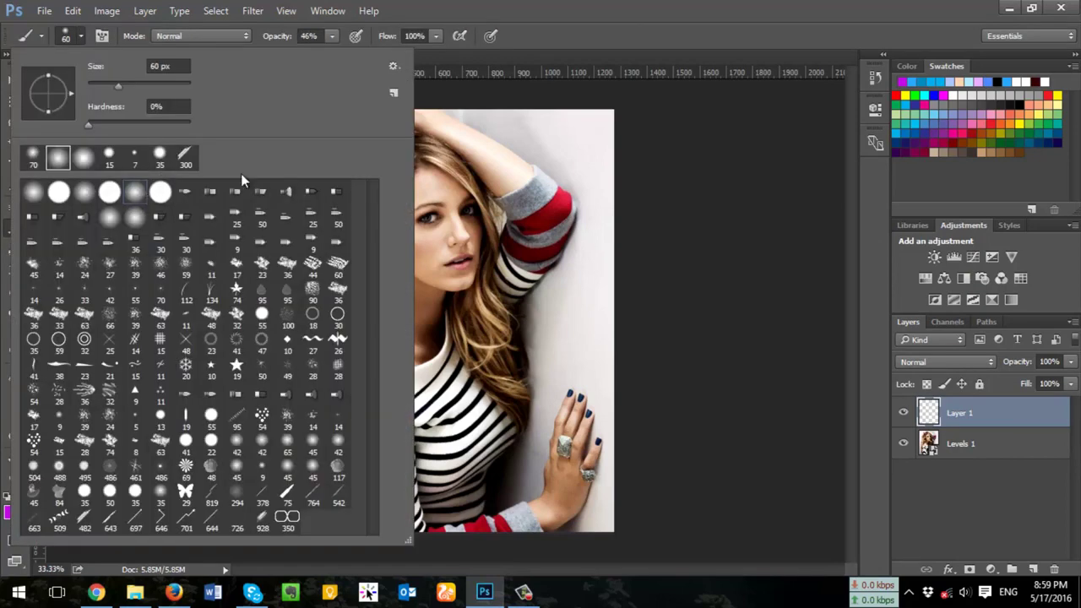
{"action": "left_click", "coordinate": [338, 196]}
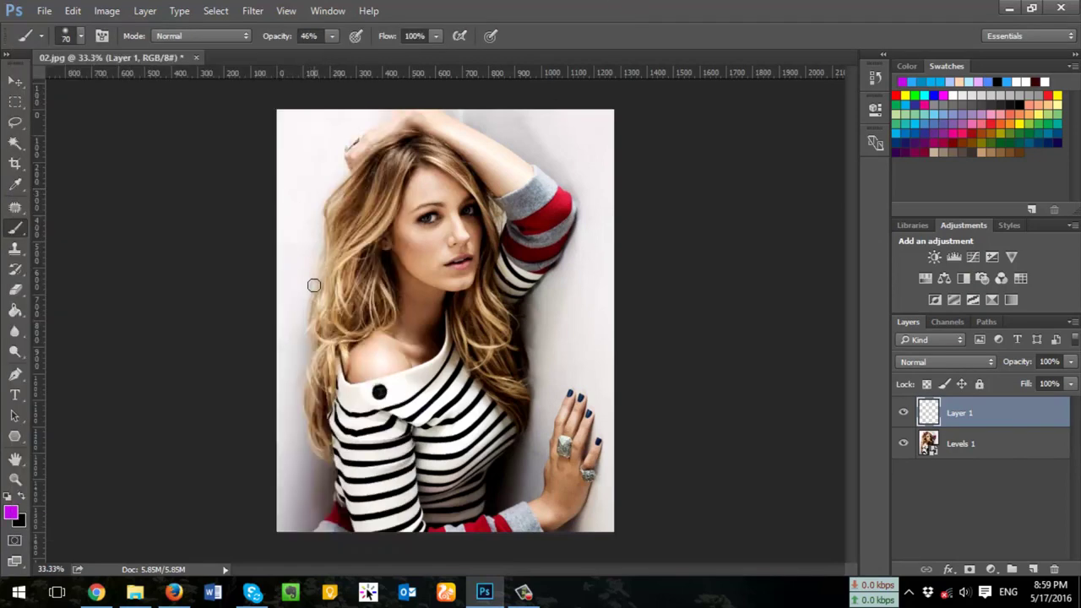
{"action": "key", "text": "bracketright"}
{"action": "key", "text": "bracketright"}
{"action": "key", "text": "bracketright"}
{"action": "key", "text": "bracketright"}
{"action": "key", "text": "bracketright"}
{"action": "key", "text": "bracketright"}
{"action": "key", "text": "bracketright"}
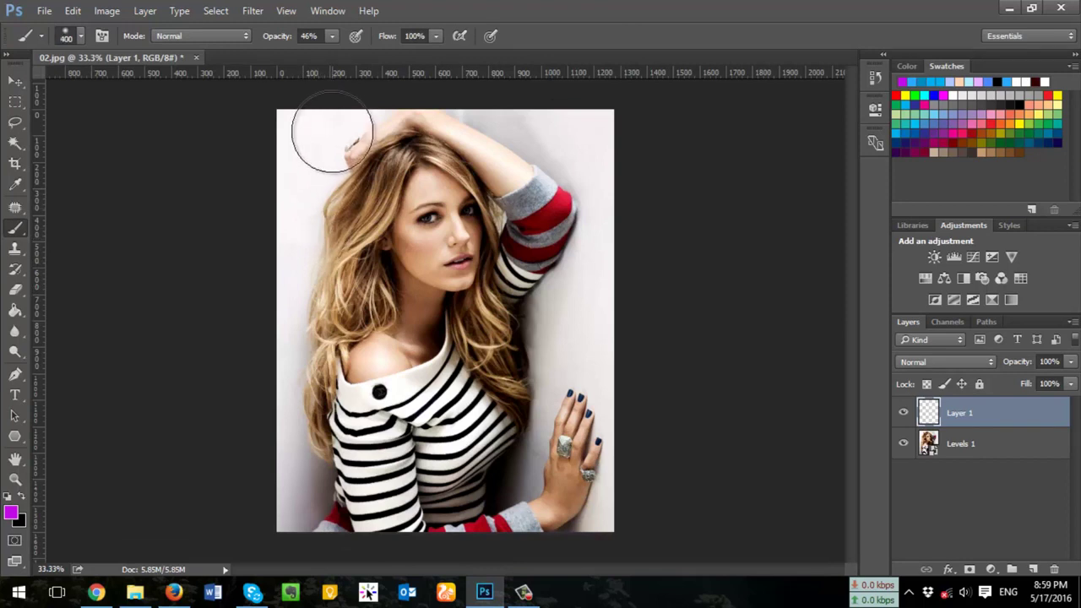
{"action": "mouse_move", "coordinate": [313, 132]}
{"action": "left_mouse_down"}
{"action": "mouse_move", "coordinate": [261, 398]}
{"action": "mouse_move", "coordinate": [318, 76]}
{"action": "left_mouse_up"}
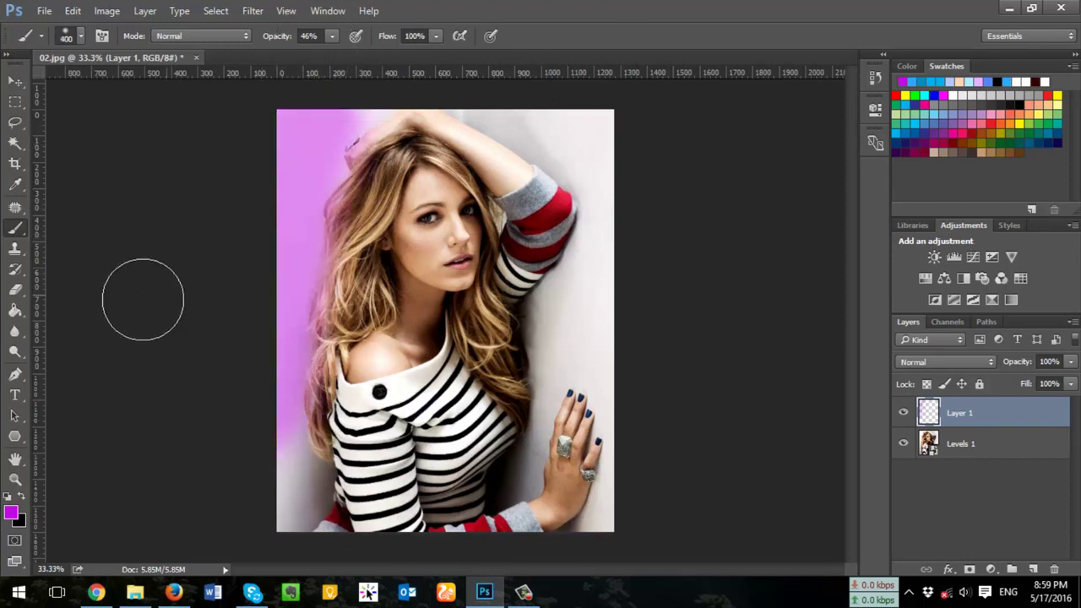
{"action": "left_click", "coordinate": [310, 155]}
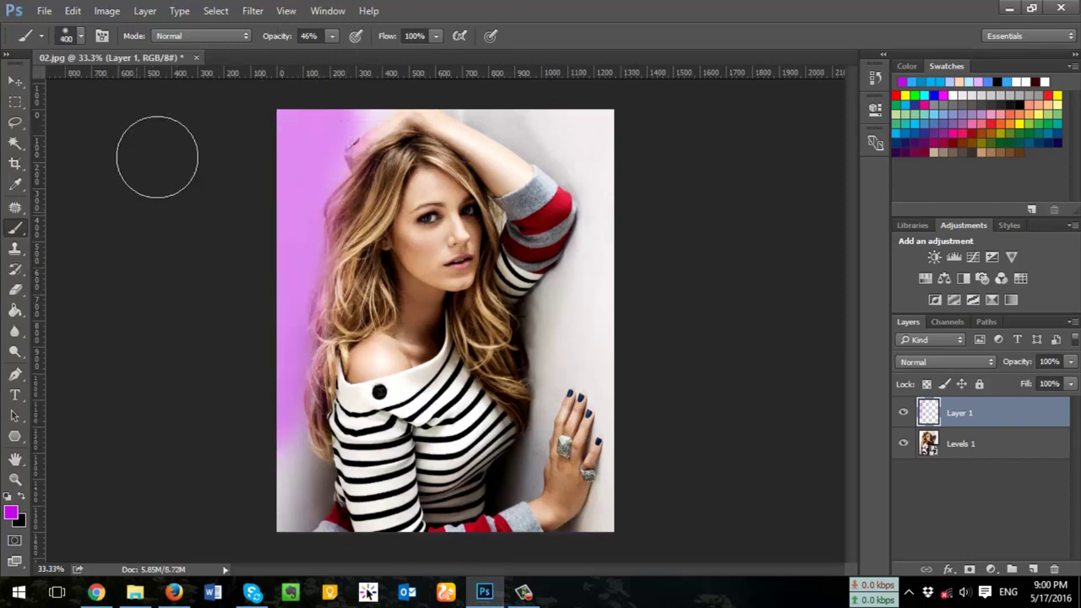
{"action": "left_click_drag", "start_coordinate": [334, 130], "coordinate": [448, 84]}
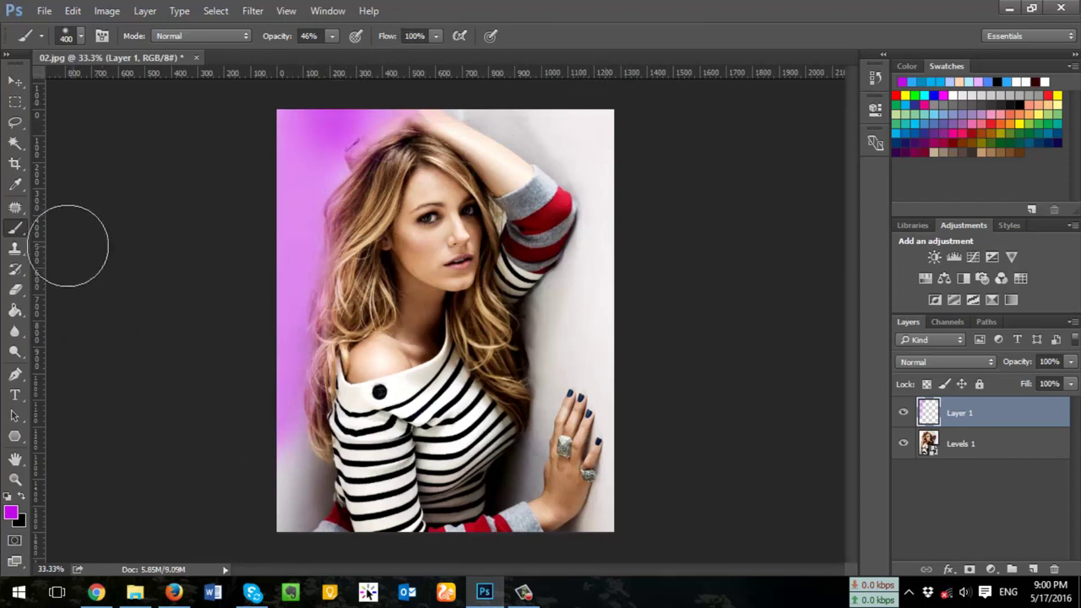
Step: Set the purple paint layer's blend mode to Overlay
{"action": "left_click", "coordinate": [928, 362]}
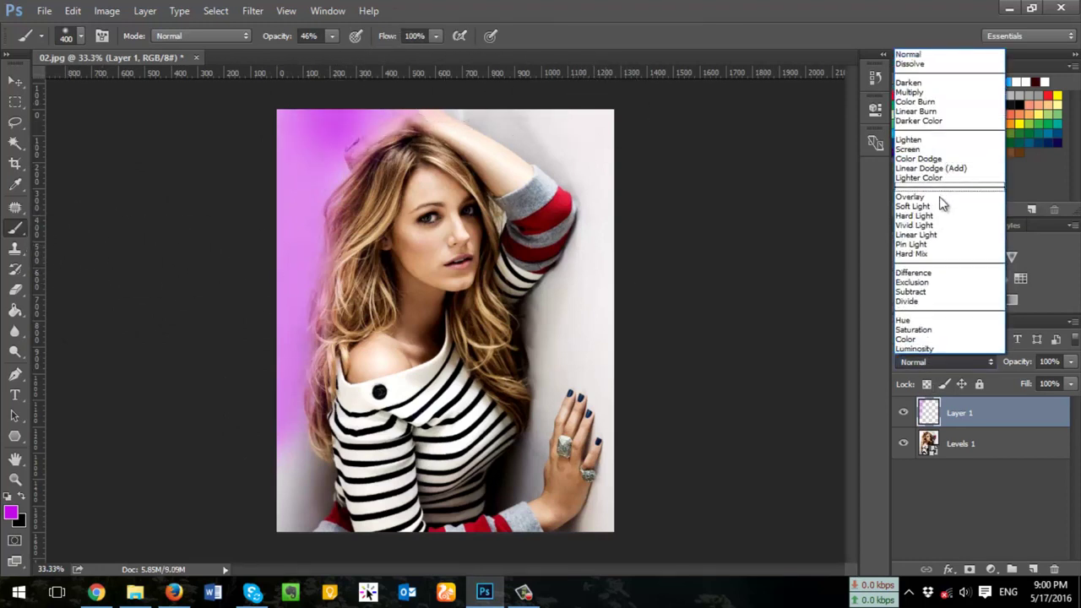
{"action": "left_click", "coordinate": [935, 206]}
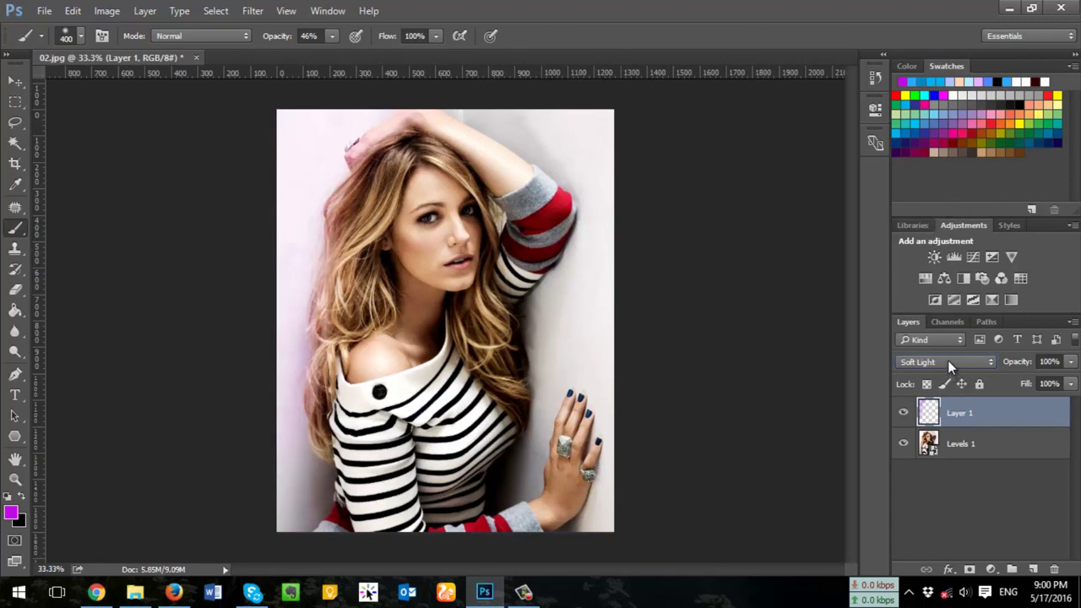
{"action": "scroll", "coordinate": [947, 359], "scroll_direction": "up", "scroll_amount": 1}
{"action": "left_click", "coordinate": [10, 511]}
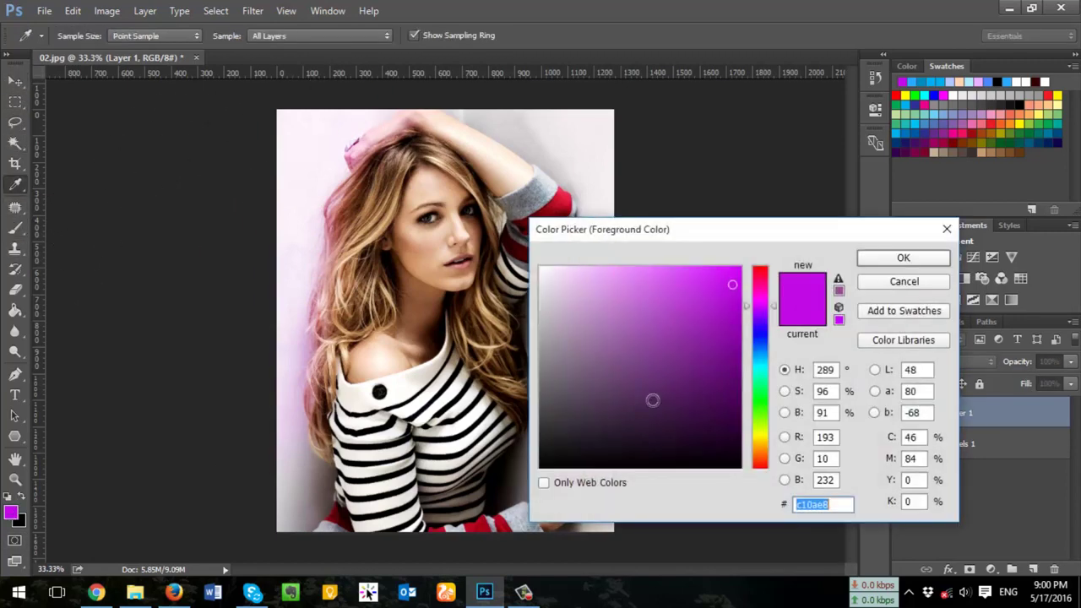
{"action": "left_click", "coordinate": [945, 282]}
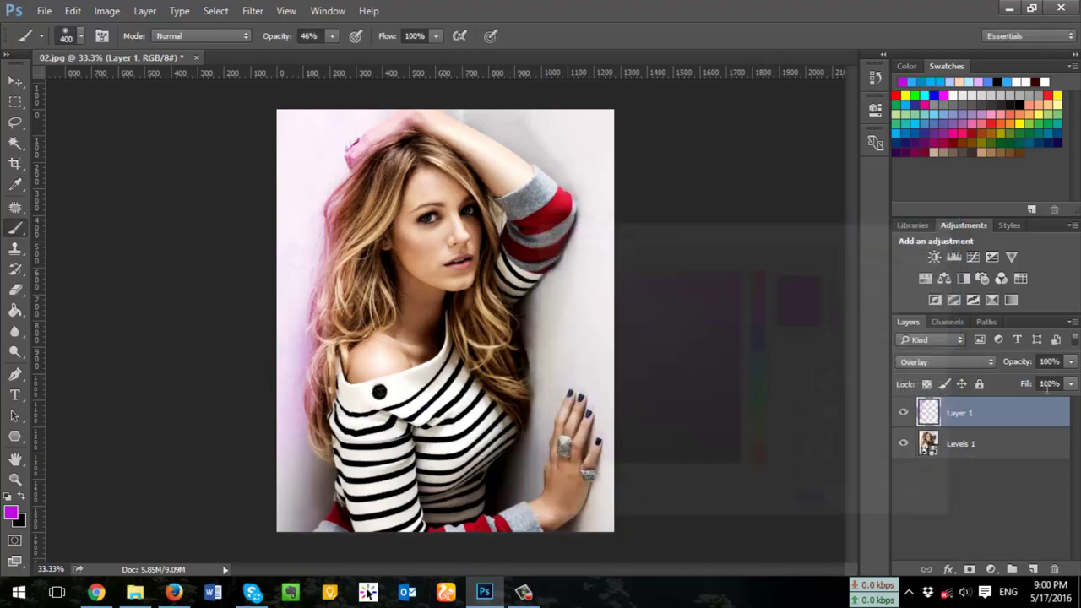
Step: Add empty Layer 2 and set the foreground colour to blue
{"action": "left_click", "coordinate": [1031, 571]}
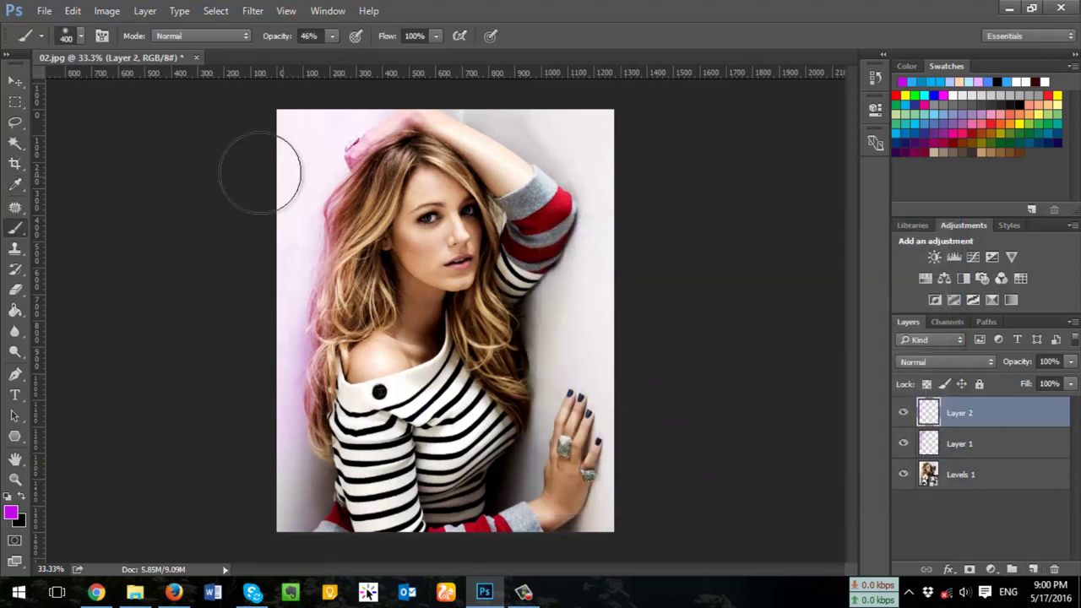
{"action": "left_click", "coordinate": [12, 512]}
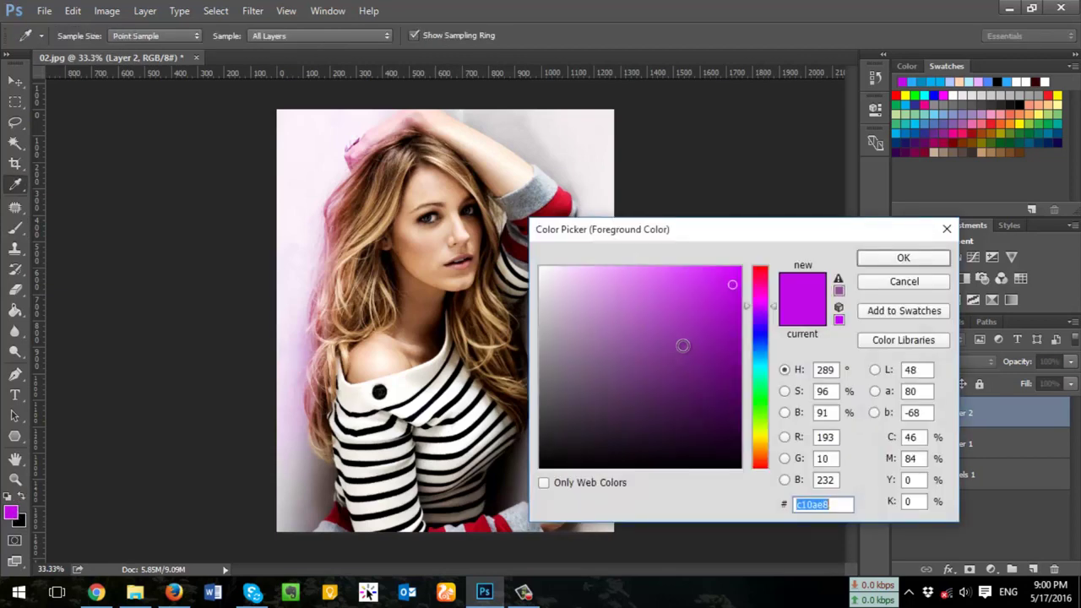
{"action": "left_click_drag", "start_coordinate": [758, 333], "coordinate": [766, 358]}
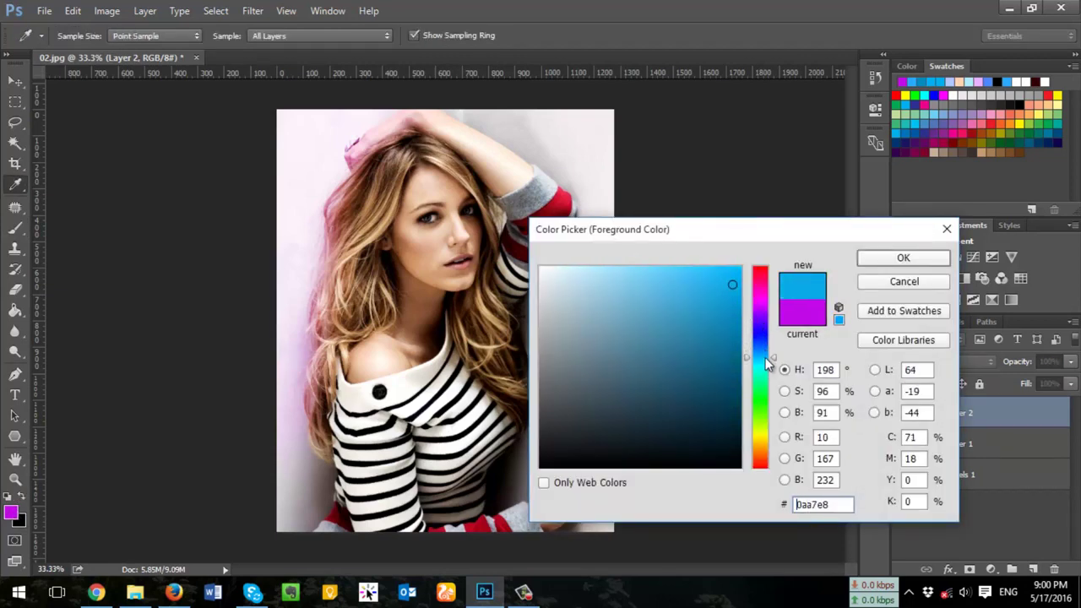
{"action": "left_click", "coordinate": [896, 256]}
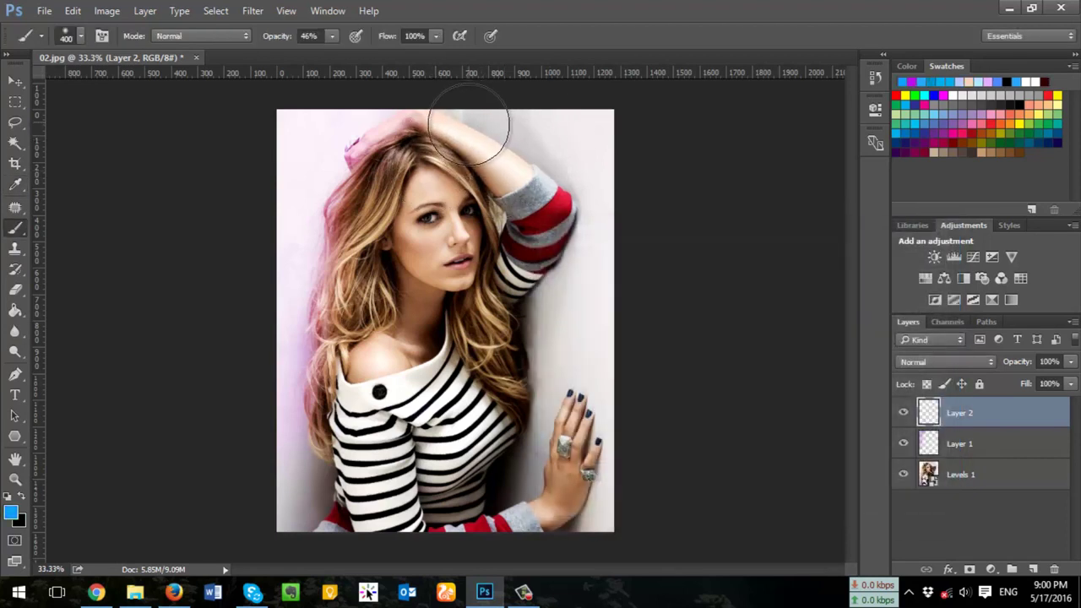
Step: Paint blue over the arm, hair and right-hand wall in Soft Light mode
{"action": "mouse_move", "coordinate": [470, 121]}
{"action": "left_mouse_down"}
{"action": "mouse_move", "coordinate": [559, 289]}
{"action": "mouse_move", "coordinate": [566, 398]}
{"action": "mouse_move", "coordinate": [572, 342]}
{"action": "left_mouse_up"}
{"action": "mouse_move", "coordinate": [550, 133]}
{"action": "left_mouse_down"}
{"action": "mouse_move", "coordinate": [536, 233]}
{"action": "mouse_move", "coordinate": [569, 367]}
{"action": "left_mouse_up"}
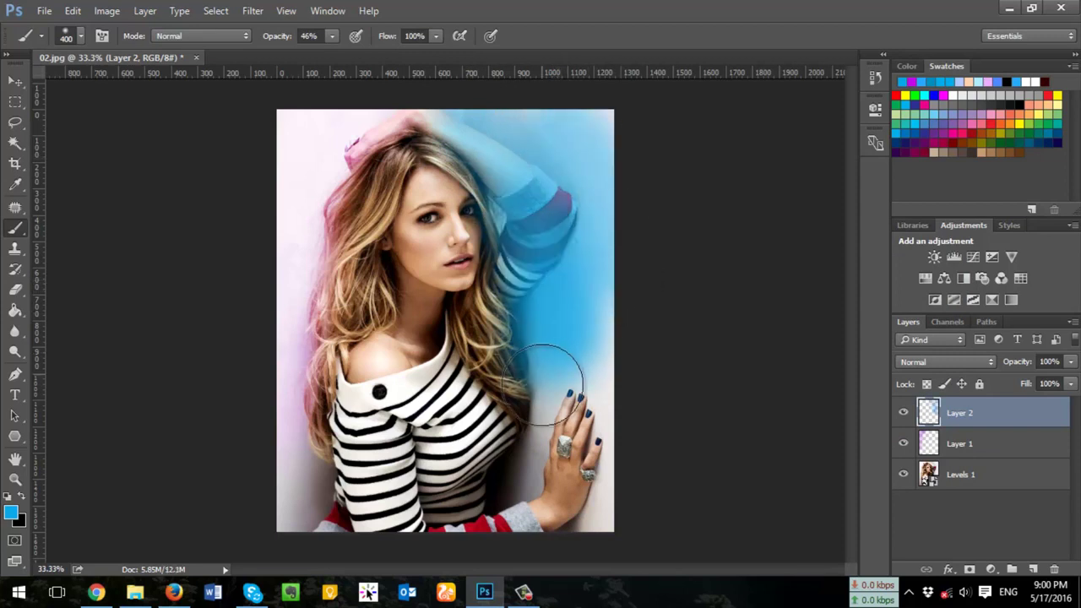
{"action": "left_click", "coordinate": [930, 357]}
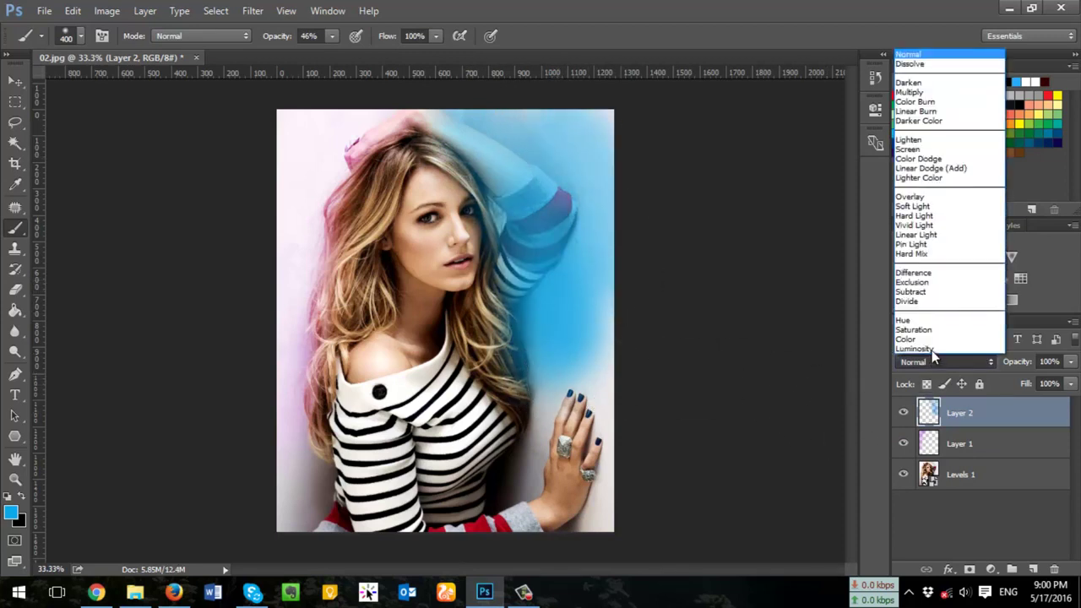
{"action": "left_click", "coordinate": [925, 211]}
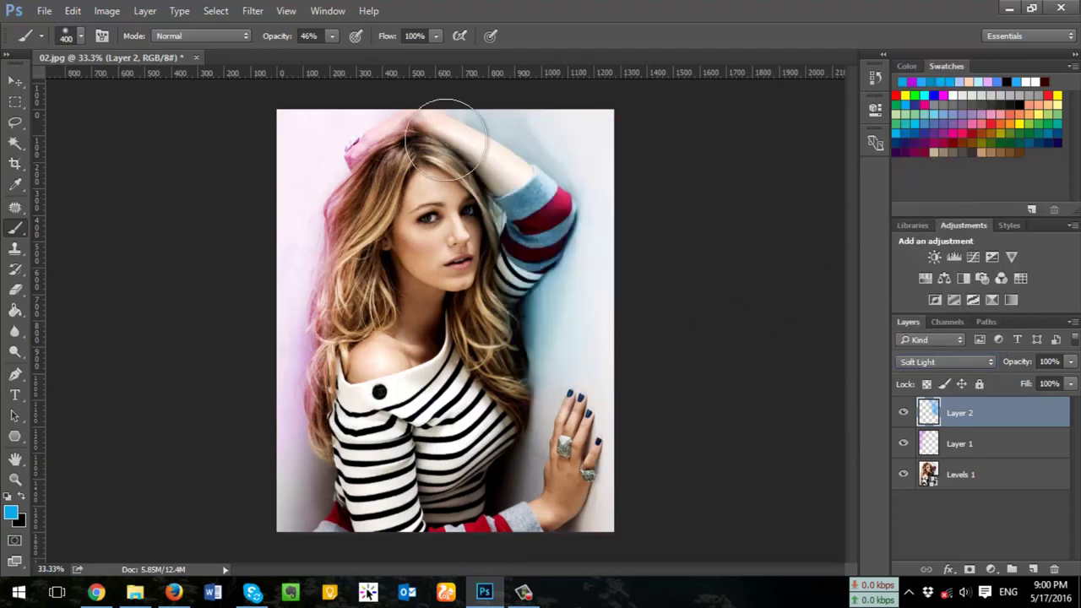
{"action": "left_click_drag", "start_coordinate": [550, 149], "coordinate": [473, 139]}
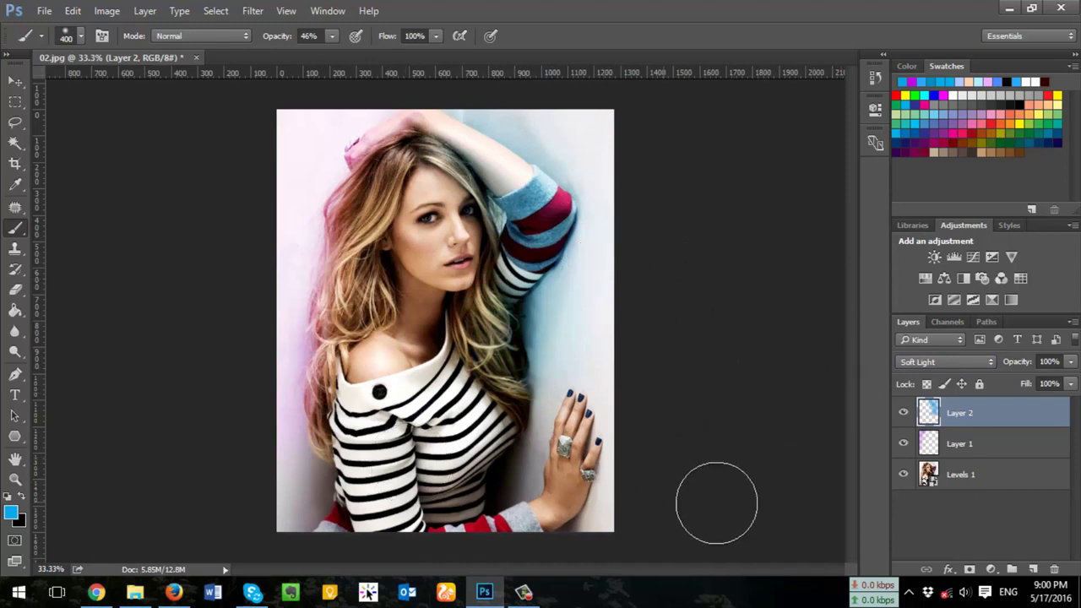
Step: Add empty Layer 3 and set the foreground colour to orange
{"action": "left_click", "coordinate": [1031, 570]}
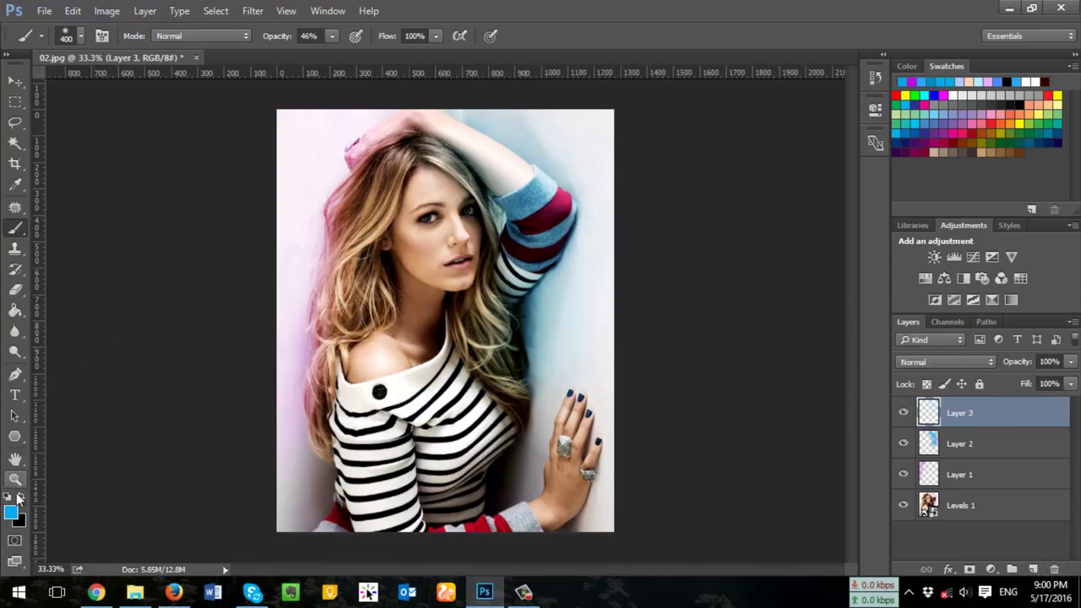
{"action": "left_click", "coordinate": [12, 509]}
{"action": "left_click_drag", "start_coordinate": [754, 431], "coordinate": [762, 449]}
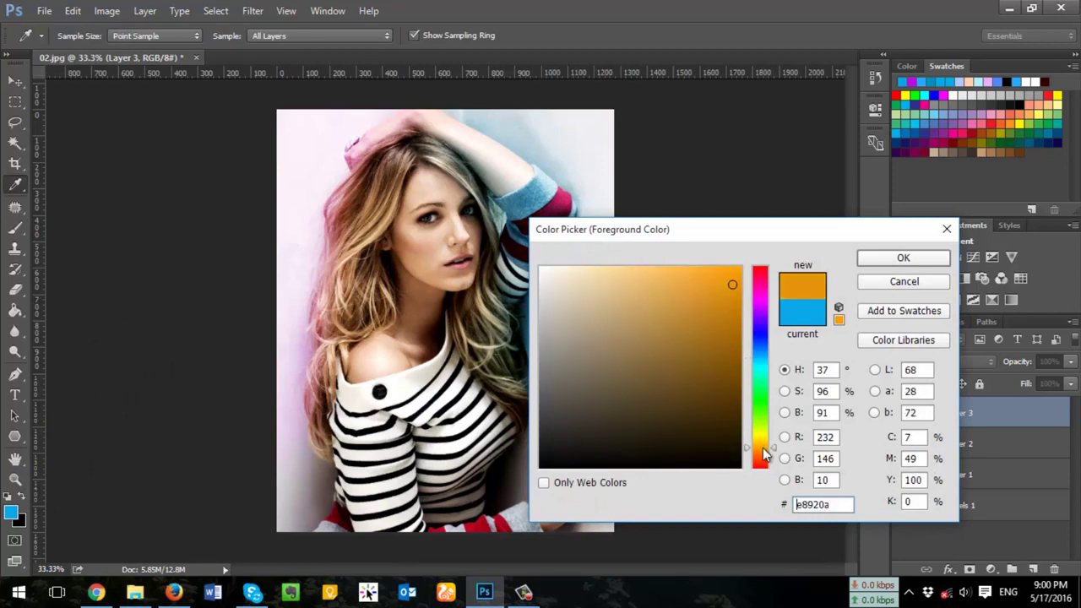
{"action": "left_click", "coordinate": [871, 260]}
Step: Brush orange over the hand and lower right, blended in Soft Light
{"action": "key", "text": "b"}
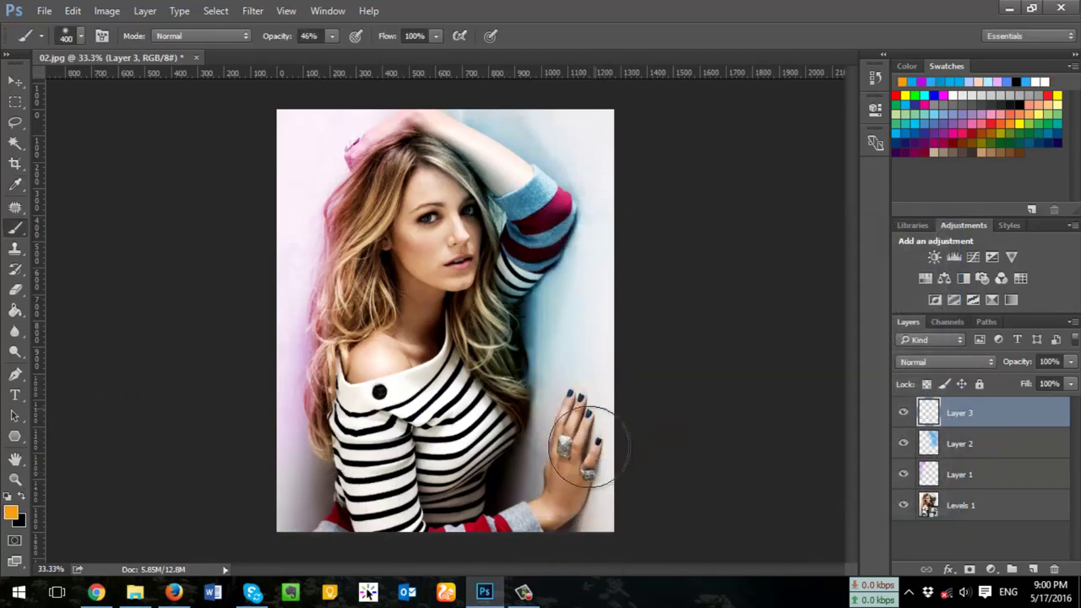
{"action": "mouse_move", "coordinate": [591, 439]}
{"action": "left_mouse_down"}
{"action": "mouse_move", "coordinate": [580, 470]}
{"action": "mouse_move", "coordinate": [599, 308]}
{"action": "mouse_move", "coordinate": [560, 458]}
{"action": "mouse_move", "coordinate": [523, 524]}
{"action": "left_mouse_up"}
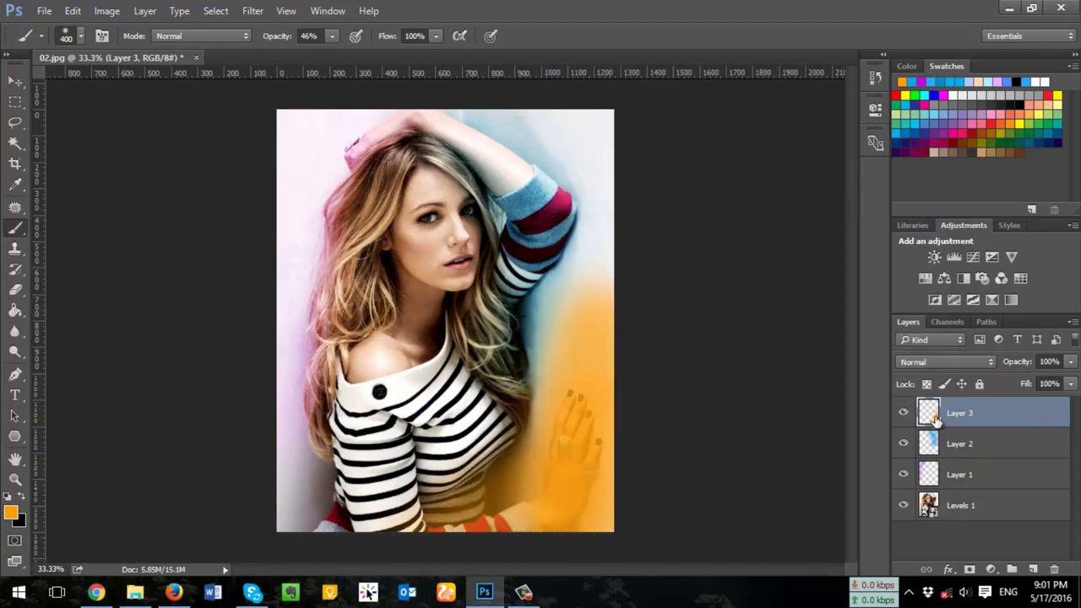
{"action": "left_click", "coordinate": [935, 362]}
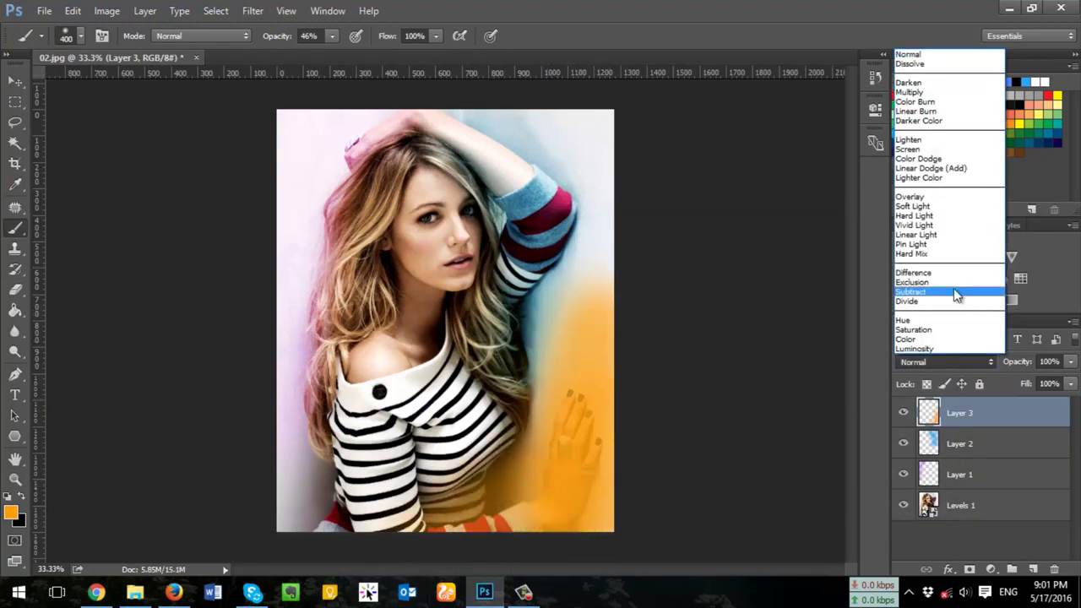
{"action": "left_click", "coordinate": [941, 207]}
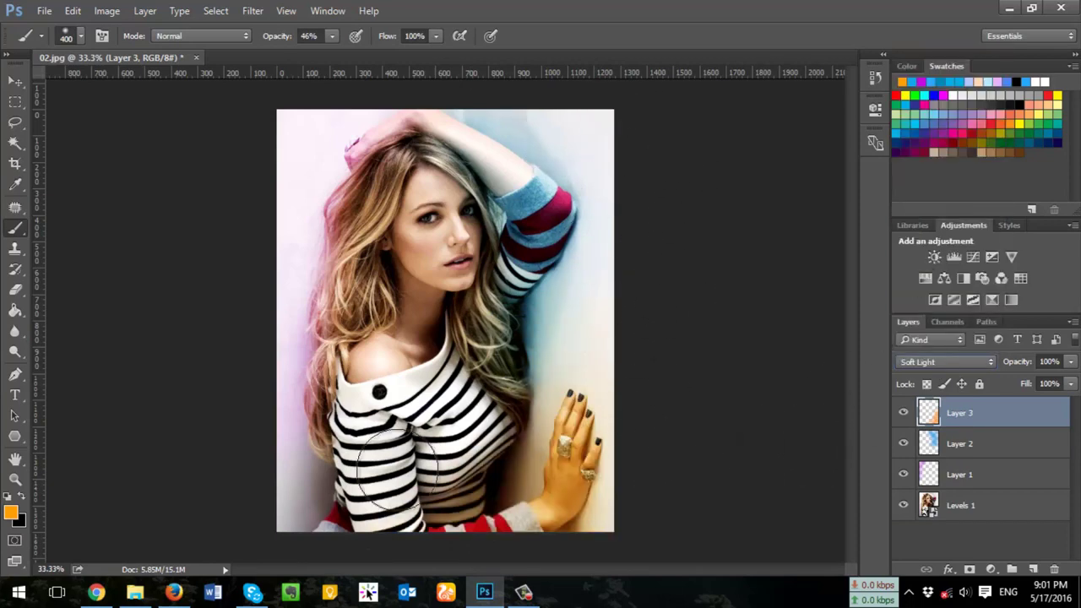
{"action": "left_click", "coordinate": [11, 511]}
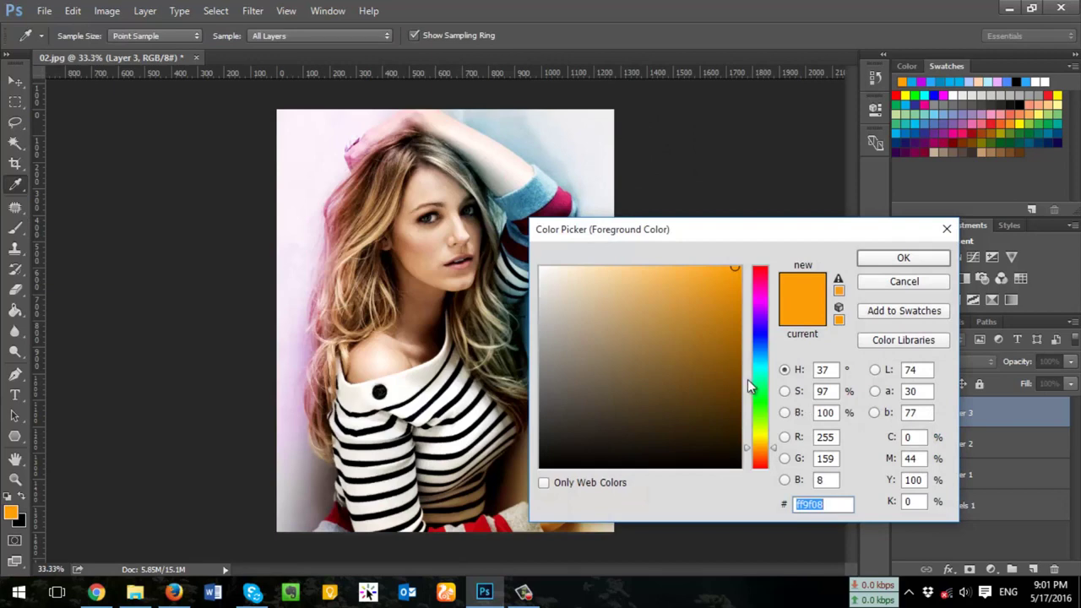
Step: Paint a green tint over the lower-left corner, then add empty Layer 4
{"action": "left_click_drag", "start_coordinate": [747, 379], "coordinate": [759, 376]}
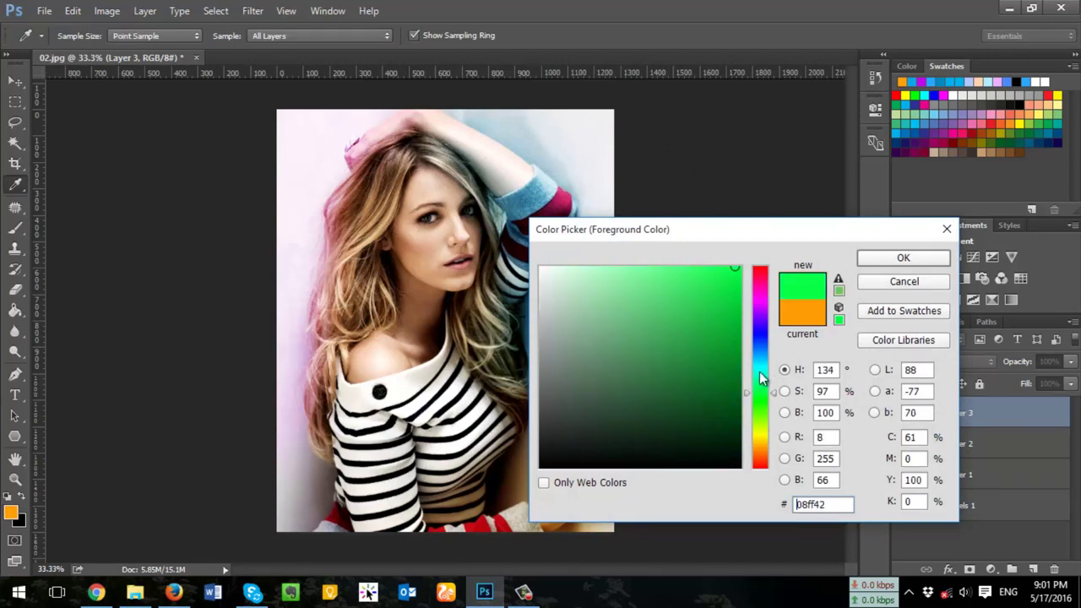
{"action": "left_click", "coordinate": [902, 258]}
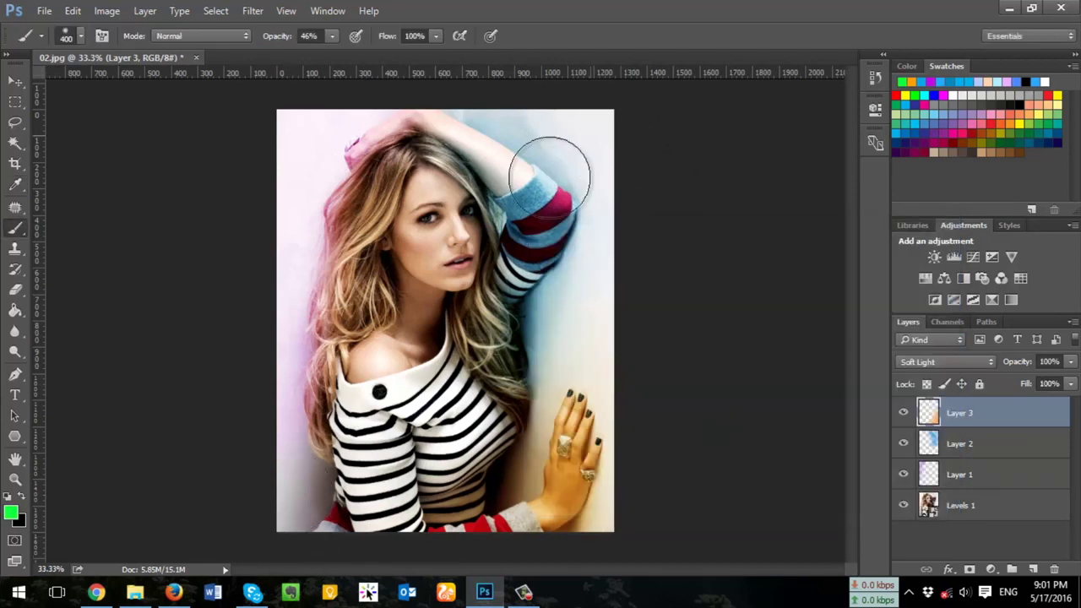
{"action": "left_click_drag", "start_coordinate": [285, 482], "coordinate": [333, 468]}
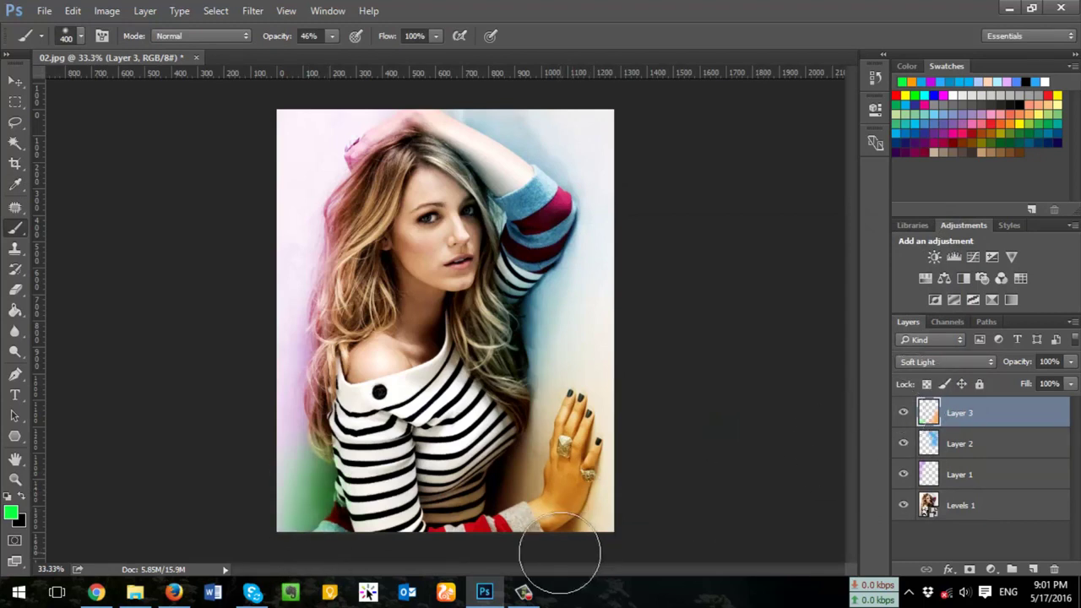
{"action": "left_click", "coordinate": [1031, 568]}
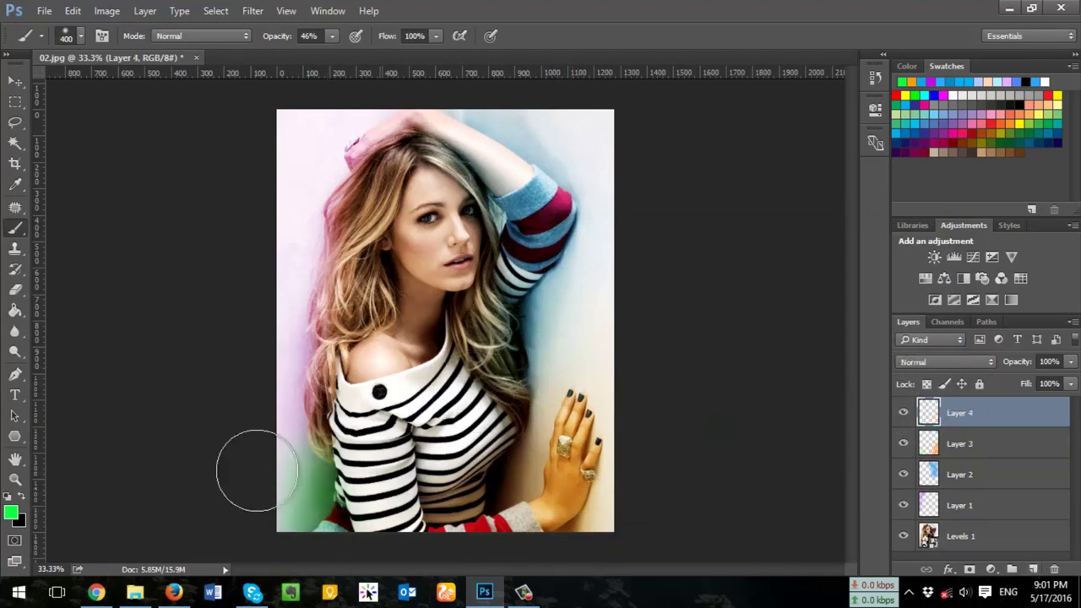
{"action": "left_click", "coordinate": [13, 511]}
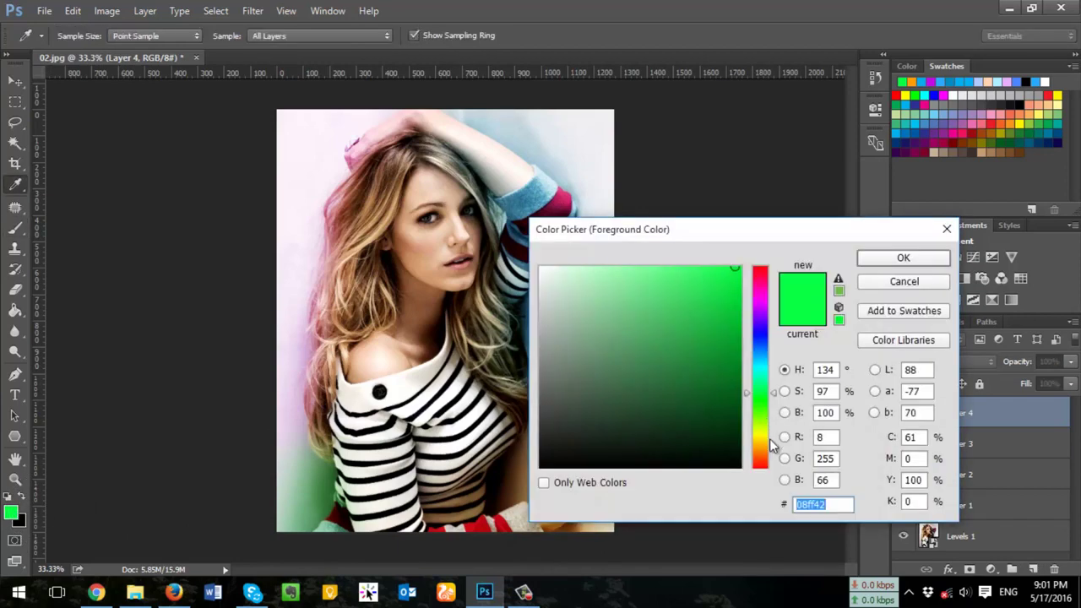
Step: Paint a pink wash over the top-right corner on Layer 4, blended in Soft Light
{"action": "left_click_drag", "start_coordinate": [764, 448], "coordinate": [764, 446]}
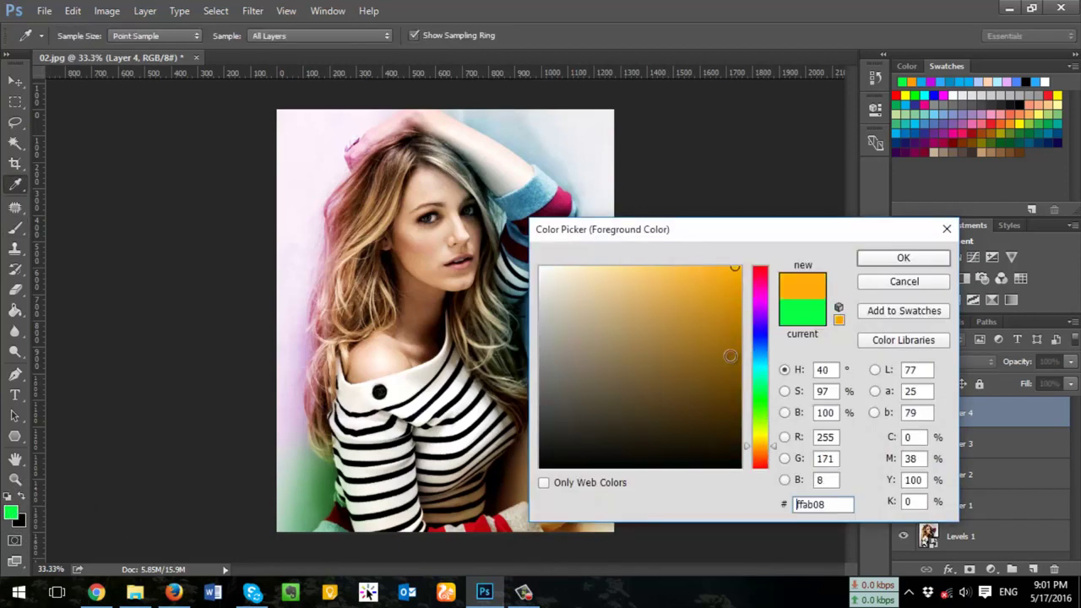
{"action": "left_click_drag", "start_coordinate": [693, 229], "coordinate": [586, 152]}
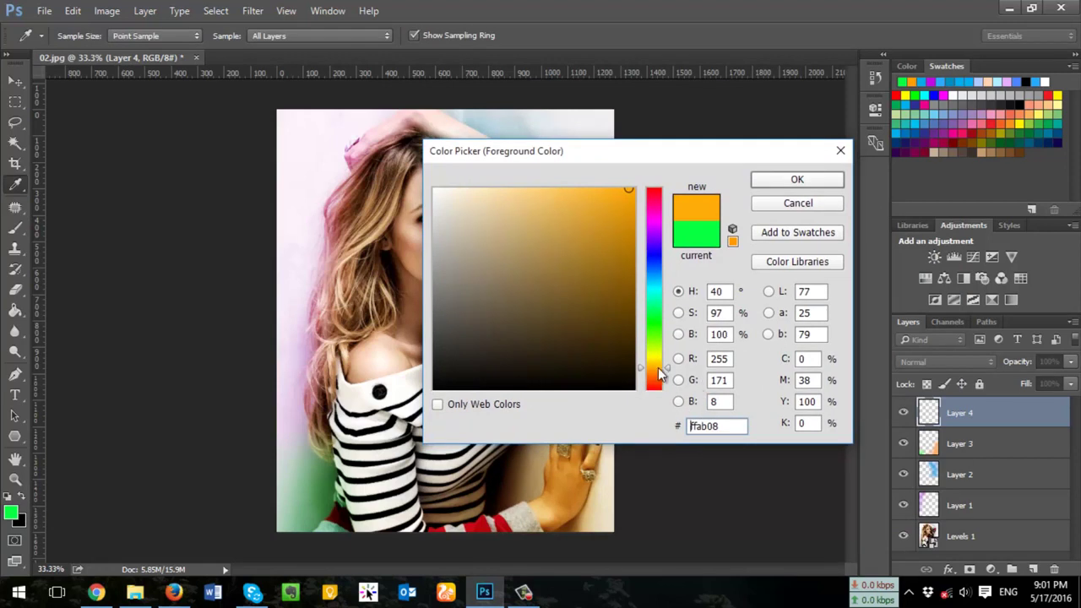
{"action": "left_click_drag", "start_coordinate": [668, 373], "coordinate": [667, 362]}
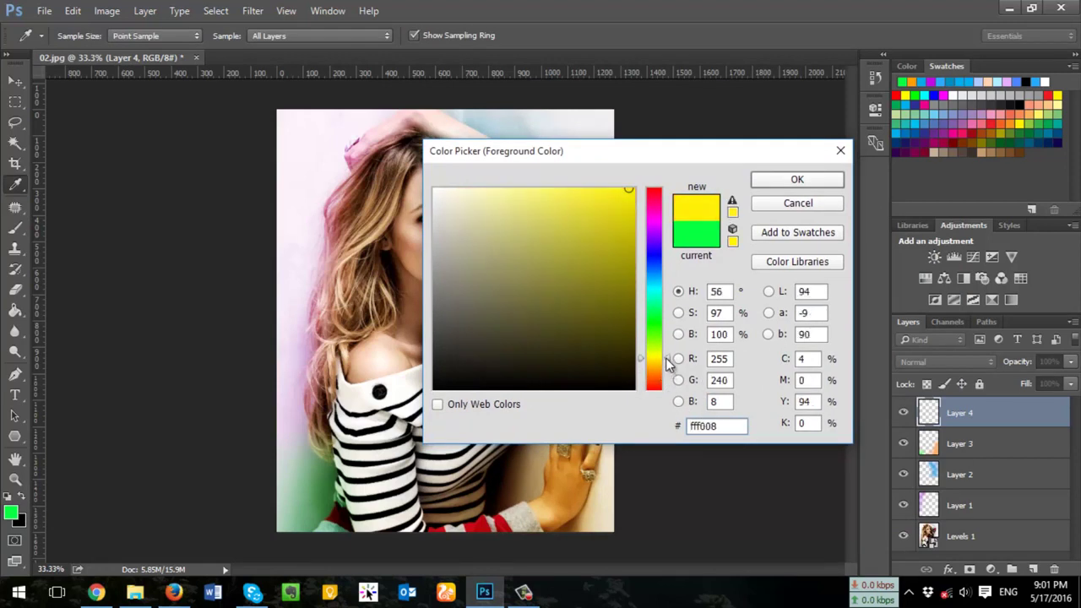
{"action": "mouse_move", "coordinate": [659, 327]}
{"action": "left_mouse_down"}
{"action": "mouse_move", "coordinate": [667, 207]}
{"action": "mouse_move", "coordinate": [603, 137]}
{"action": "mouse_move", "coordinate": [576, 135]}
{"action": "left_mouse_up"}
{"action": "left_click", "coordinate": [793, 180]}
{"action": "key", "text": "b"}
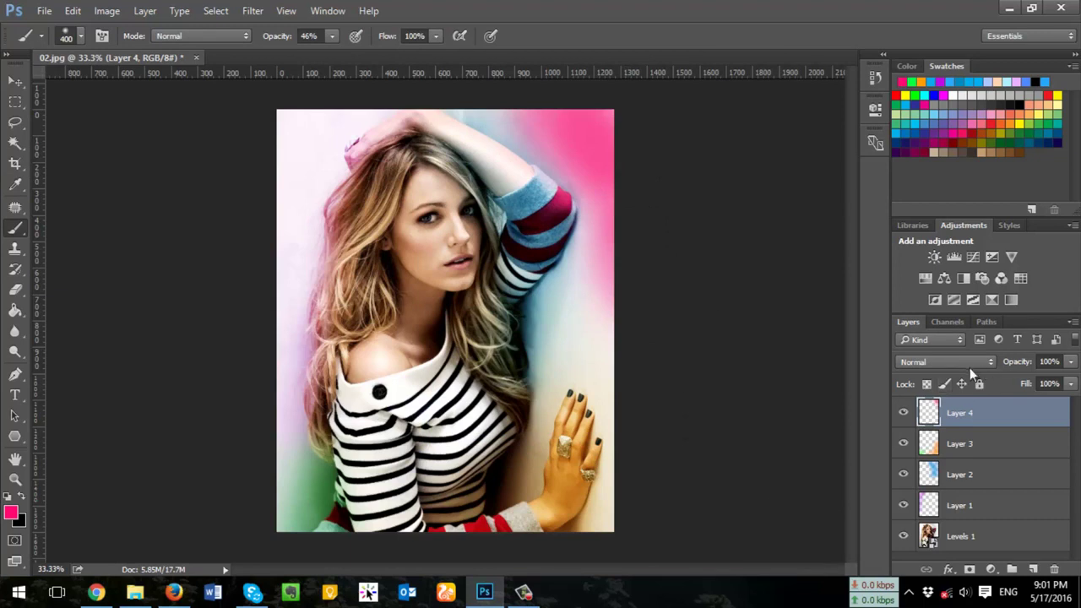
{"action": "left_click", "coordinate": [951, 363]}
{"action": "left_click", "coordinate": [924, 207]}
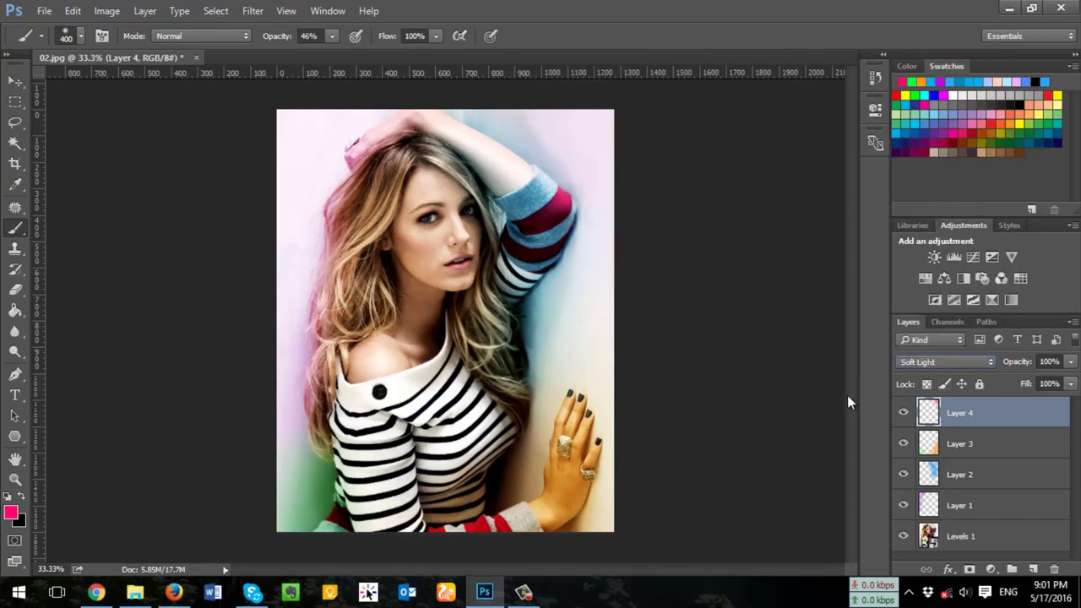
Step: Extend the pink tint down the right edge, add Layer 5, and pick green as the foreground colour
{"action": "mouse_move", "coordinate": [597, 152]}
{"action": "left_mouse_down"}
{"action": "mouse_move", "coordinate": [595, 313]}
{"action": "mouse_move", "coordinate": [639, 374]}
{"action": "left_mouse_up"}
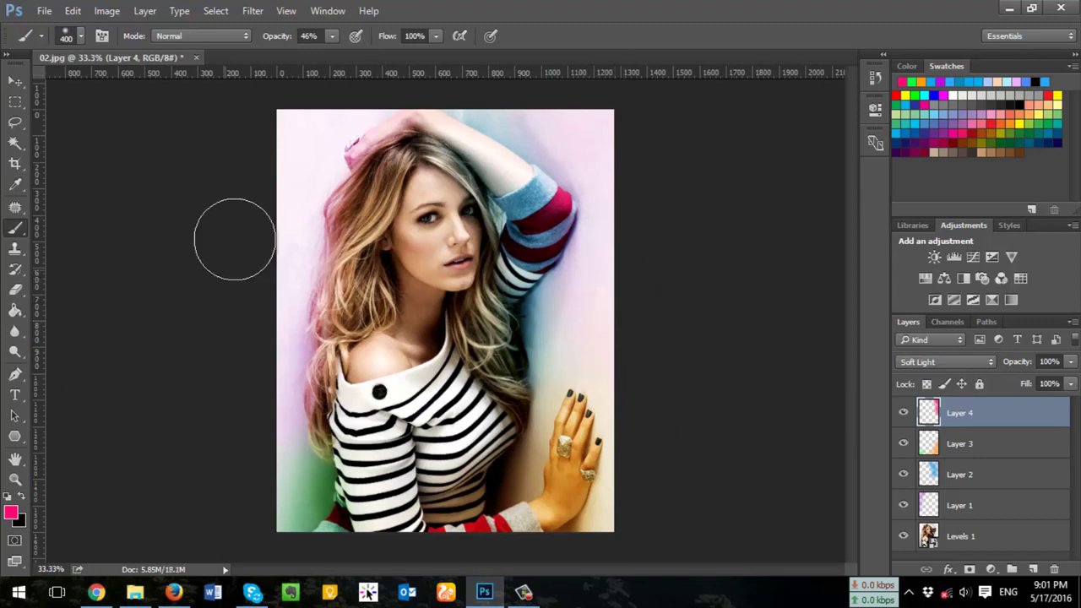
{"action": "left_click", "coordinate": [1032, 568]}
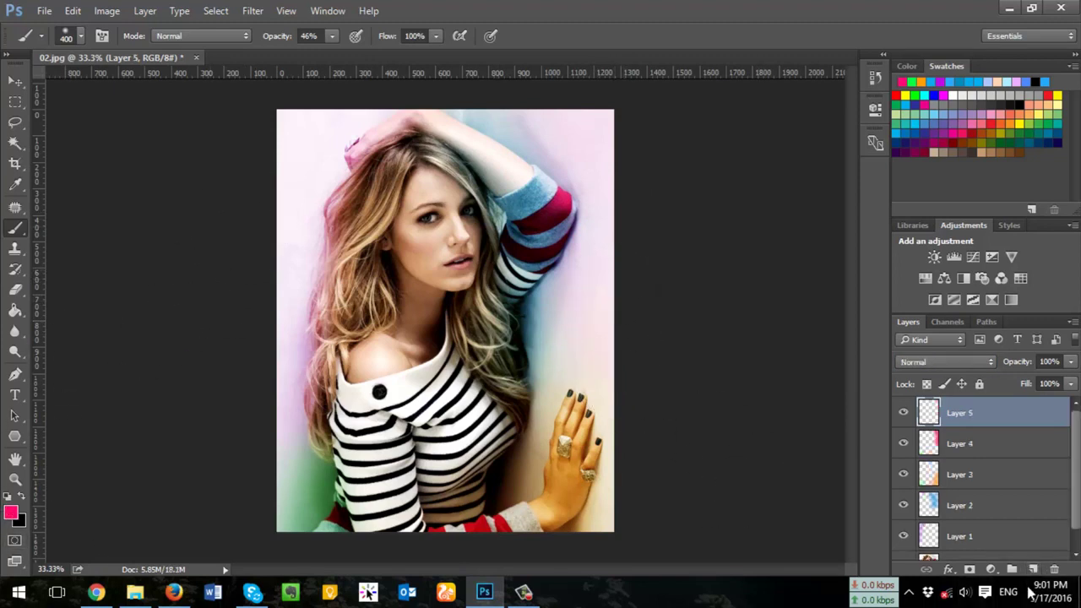
{"action": "left_click", "coordinate": [14, 511]}
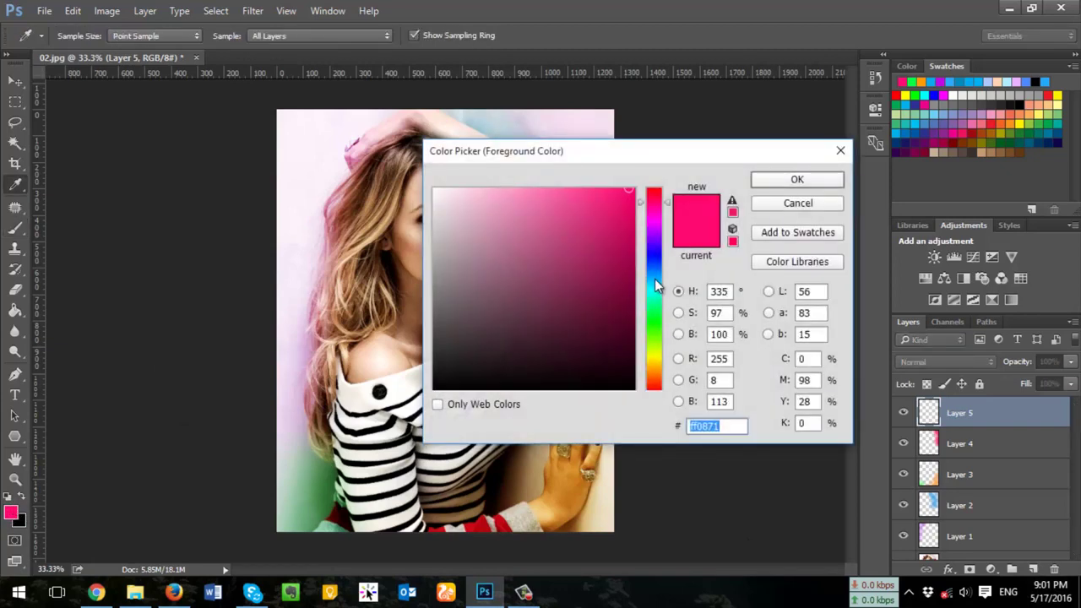
{"action": "left_click_drag", "start_coordinate": [655, 285], "coordinate": [662, 337]}
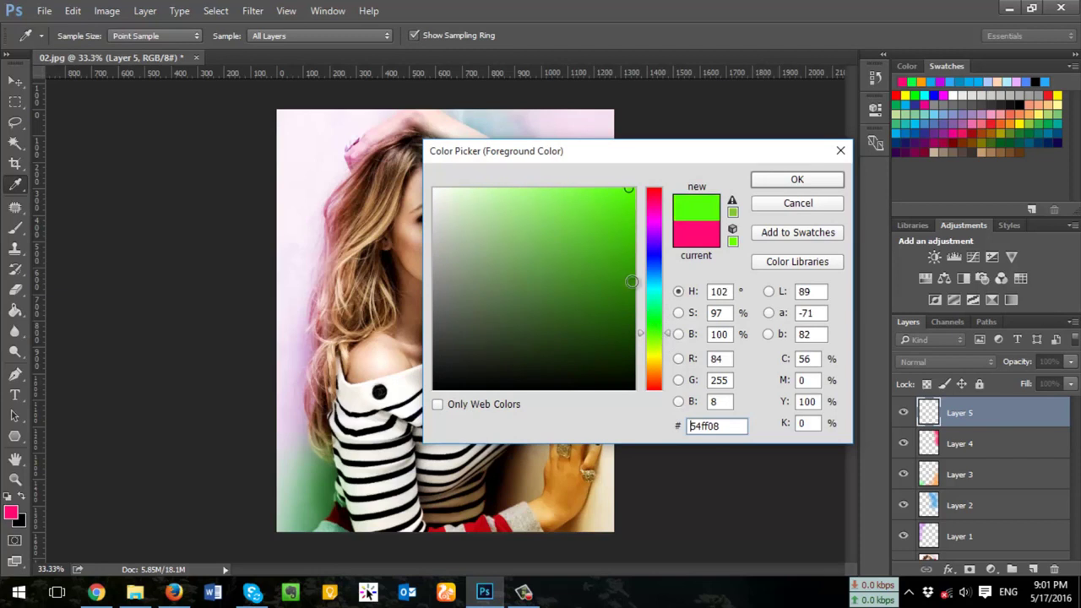
{"action": "left_click_drag", "start_coordinate": [632, 281], "coordinate": [631, 227]}
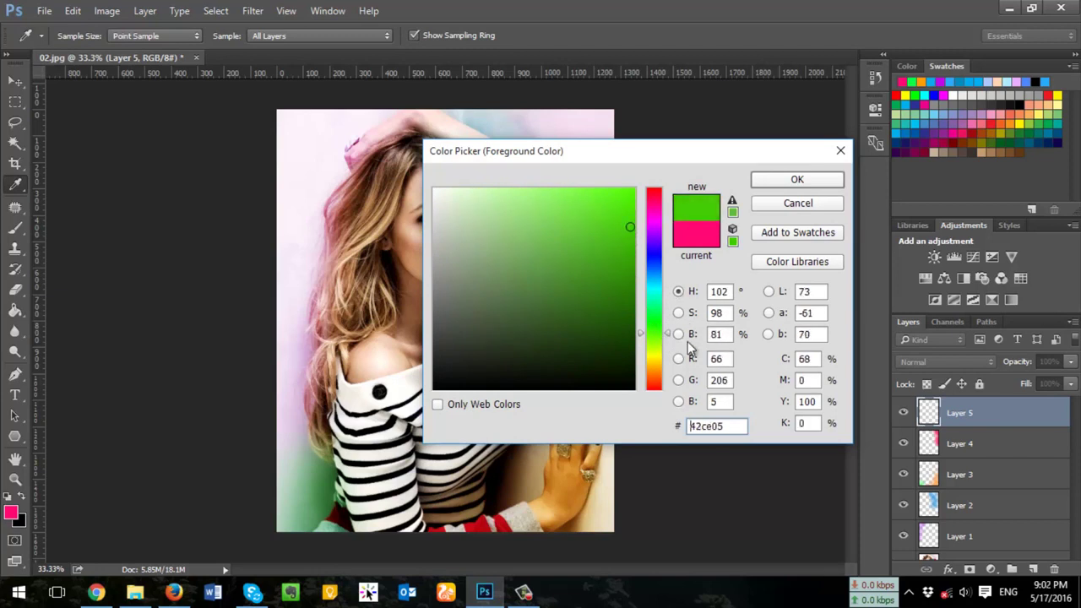
{"action": "left_click_drag", "start_coordinate": [670, 337], "coordinate": [672, 327]}
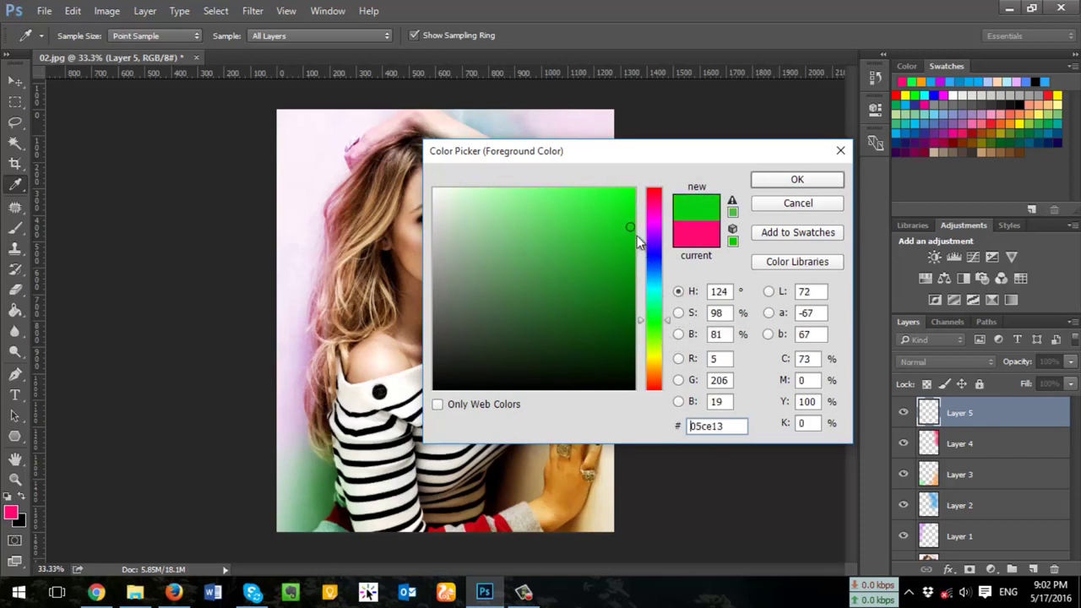
{"action": "left_click", "coordinate": [823, 182]}
Step: Paint green over the hair left of her face with a 200 px brush, blended Soft Light
{"action": "key", "text": "b"}
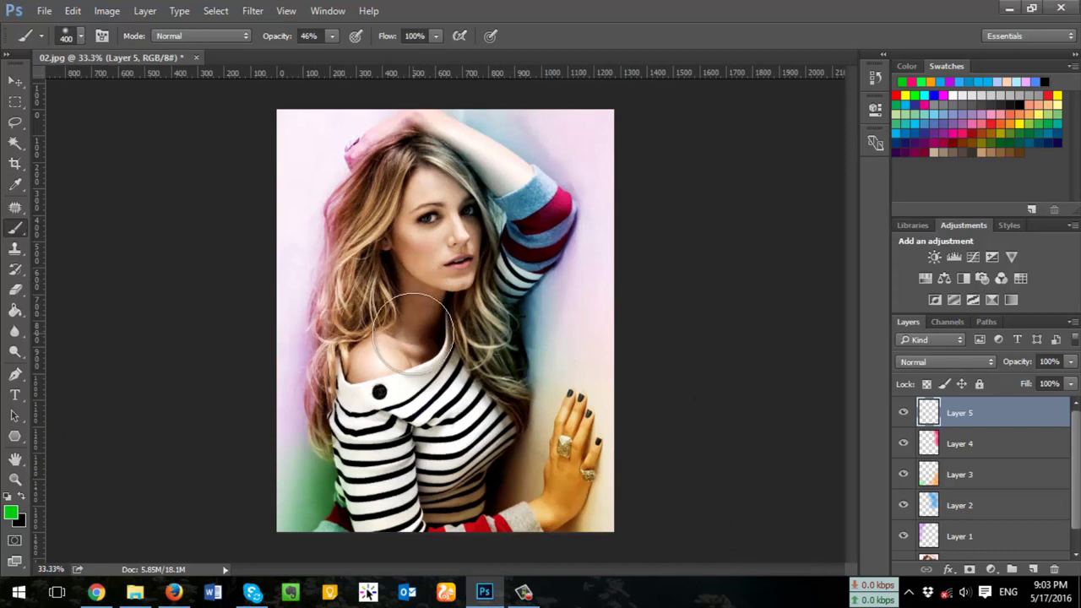
{"action": "key", "text": "bracketleft"}
{"action": "key", "text": "bracketleft"}
{"action": "key", "text": "bracketleft"}
{"action": "mouse_move", "coordinate": [372, 220]}
{"action": "left_mouse_down"}
{"action": "mouse_move", "coordinate": [371, 311]}
{"action": "mouse_move", "coordinate": [380, 169]}
{"action": "left_mouse_up"}
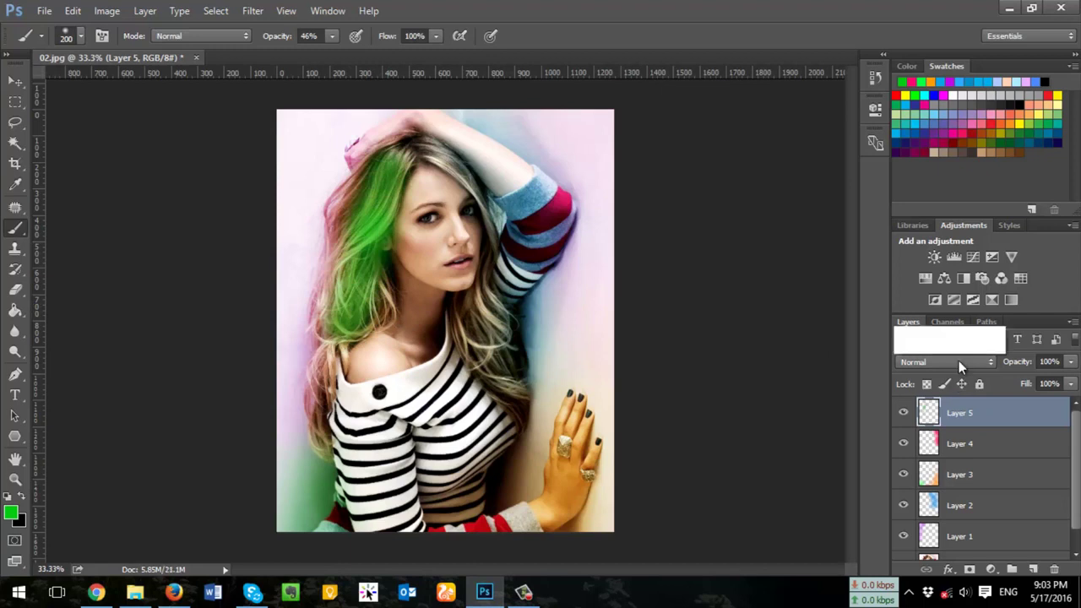
{"action": "left_click", "coordinate": [958, 361]}
{"action": "left_click", "coordinate": [925, 211]}
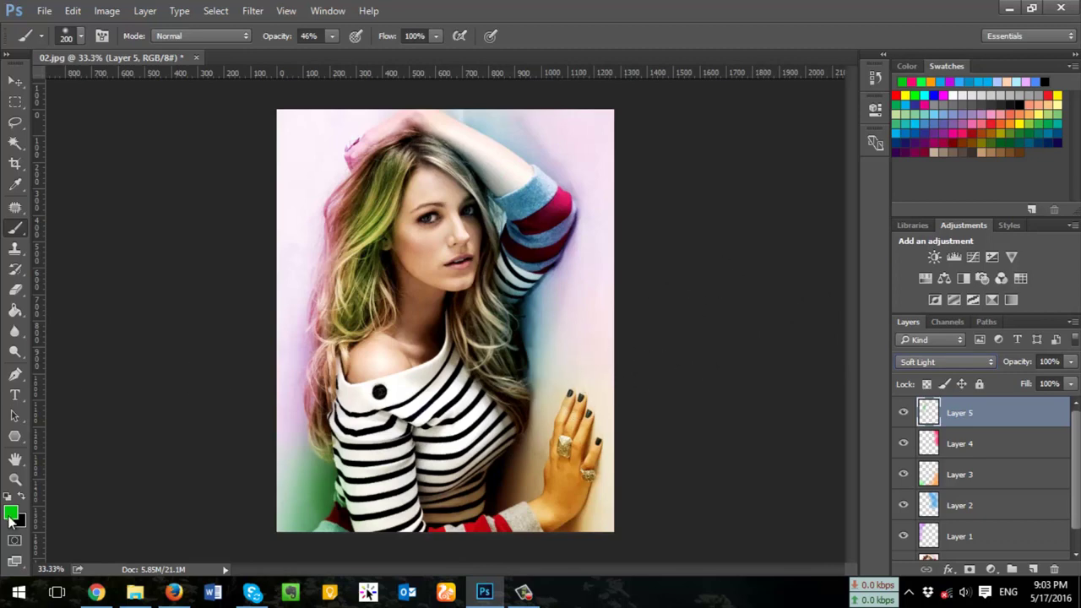
{"action": "left_click", "coordinate": [10, 514]}
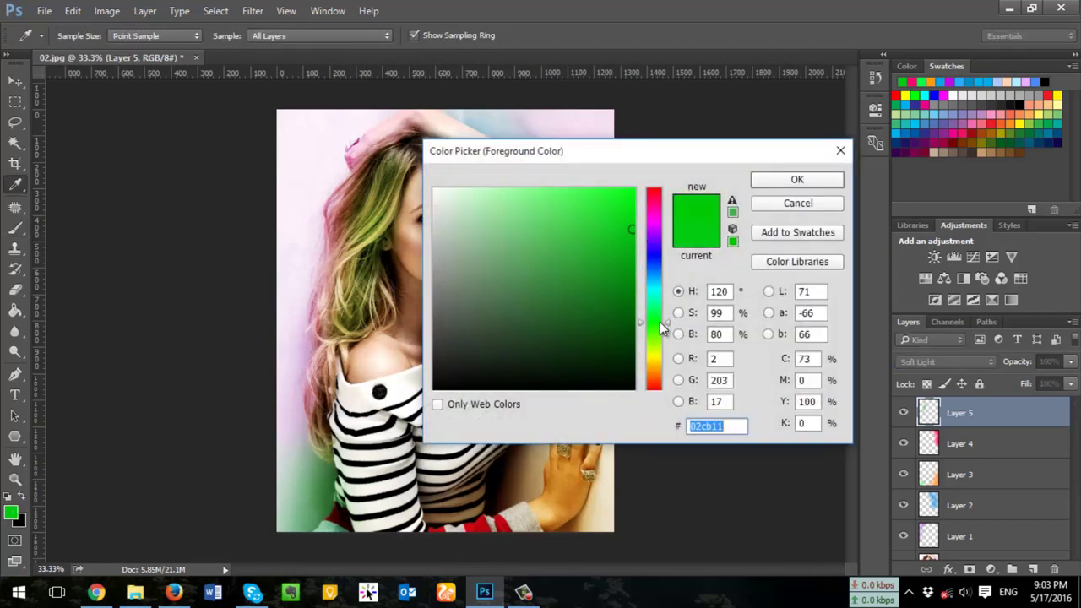
Step: Pick purple, add Layer 6, and brush a Soft Light violet wash on the wall beside her arm
{"action": "left_click_drag", "start_coordinate": [661, 328], "coordinate": [654, 283]}
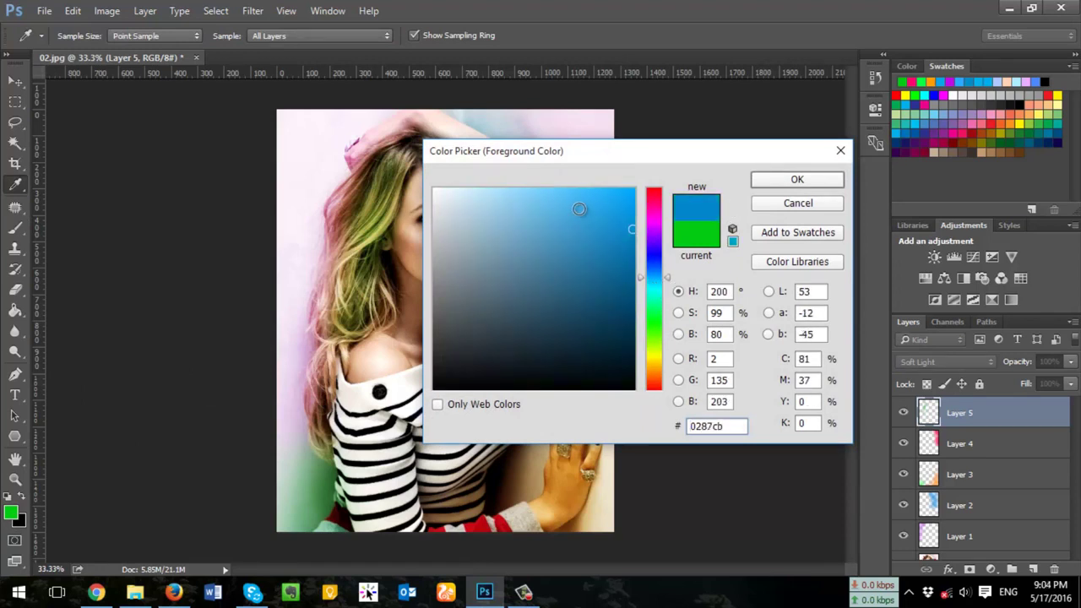
{"action": "left_click_drag", "start_coordinate": [661, 262], "coordinate": [658, 244]}
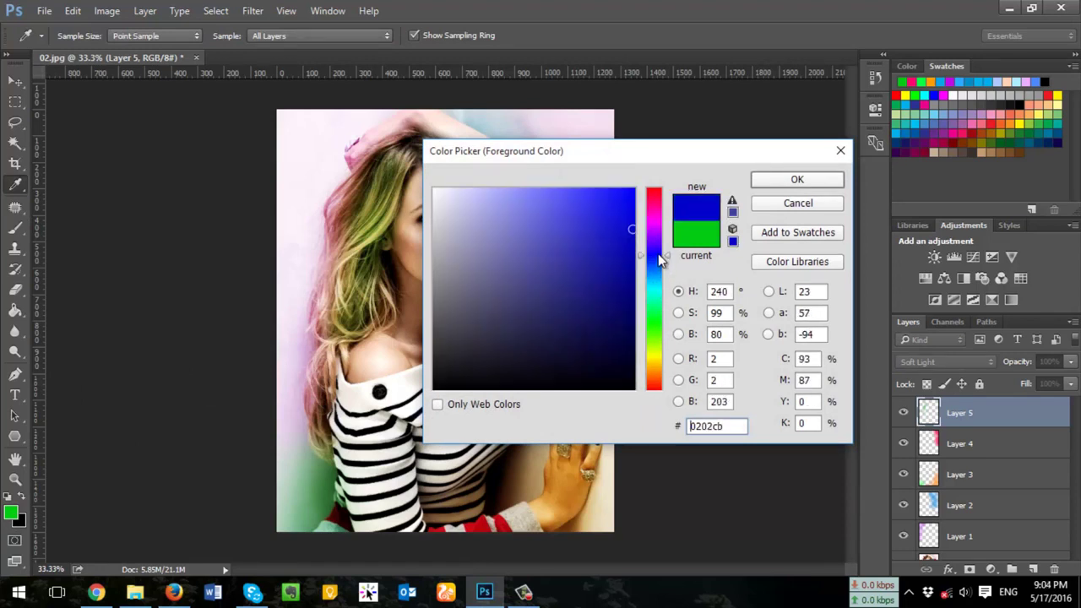
{"action": "left_click", "coordinate": [793, 180]}
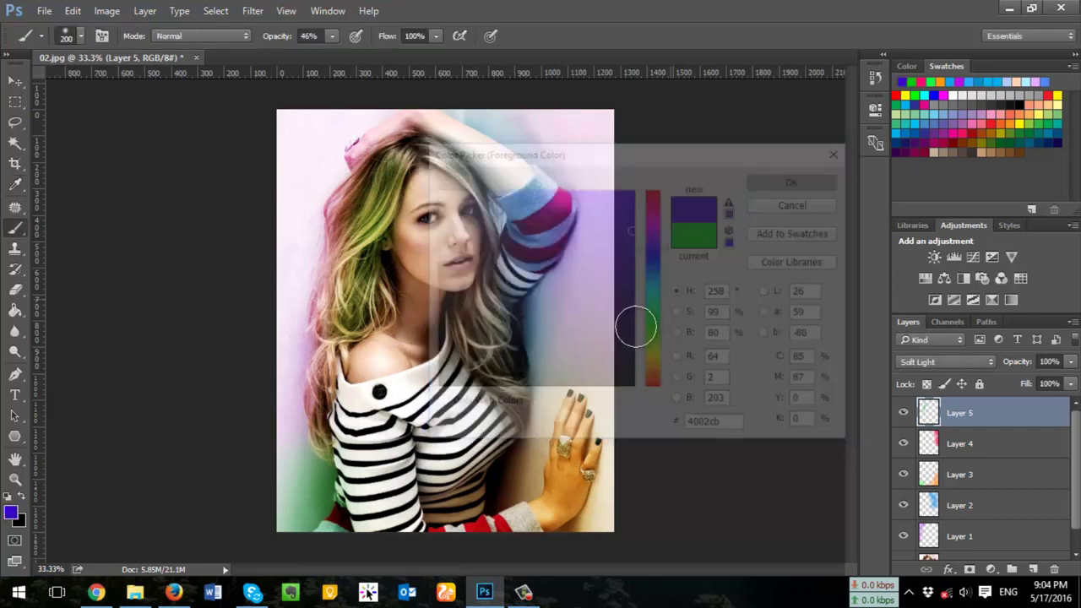
{"action": "left_click", "coordinate": [1031, 570]}
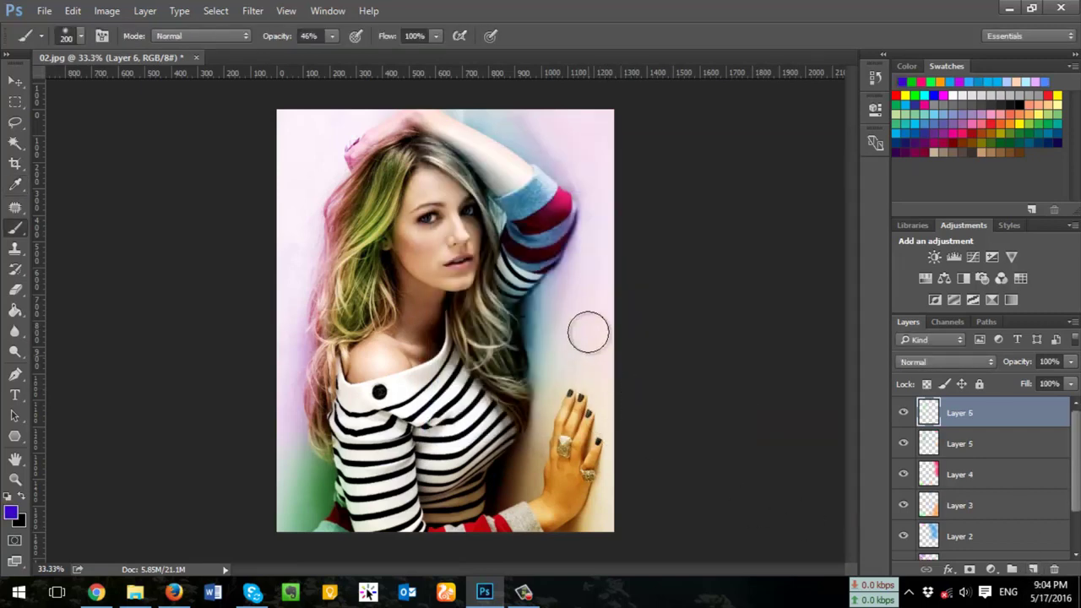
{"action": "mouse_move", "coordinate": [586, 330]}
{"action": "left_mouse_down"}
{"action": "mouse_move", "coordinate": [560, 374]}
{"action": "mouse_move", "coordinate": [562, 320]}
{"action": "mouse_move", "coordinate": [586, 338]}
{"action": "mouse_move", "coordinate": [580, 314]}
{"action": "mouse_move", "coordinate": [527, 372]}
{"action": "left_mouse_up"}
{"action": "left_click", "coordinate": [945, 362]}
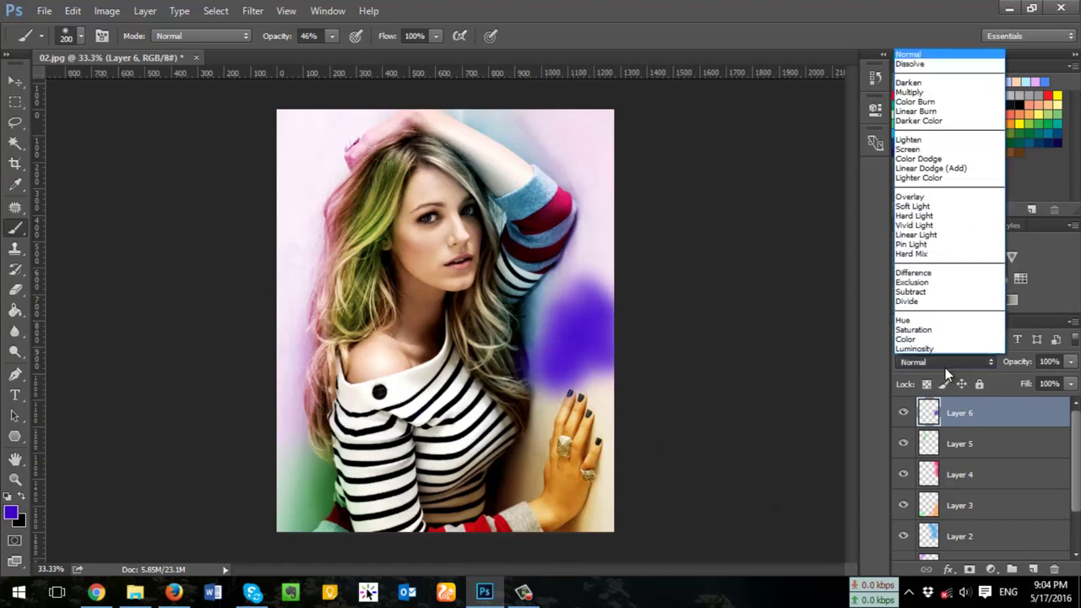
{"action": "left_click", "coordinate": [920, 209]}
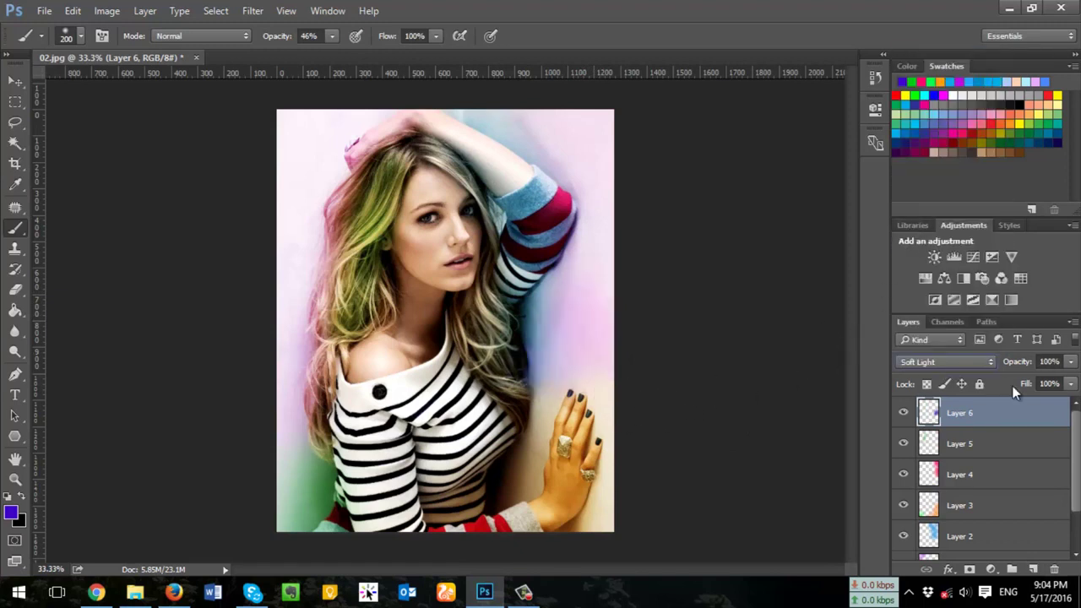
{"action": "mouse_move", "coordinate": [584, 357]}
{"action": "left_mouse_down"}
{"action": "mouse_move", "coordinate": [605, 299]}
{"action": "mouse_move", "coordinate": [571, 339]}
{"action": "mouse_move", "coordinate": [761, 332]}
{"action": "left_mouse_up"}
Step: Pick yellow-green, add Layer 7 with Ctrl+Shift+Alt+N, and paint the upper stripes in Soft Light
{"action": "left_click", "coordinate": [11, 512]}
{"action": "left_click_drag", "start_coordinate": [643, 311], "coordinate": [656, 347]}
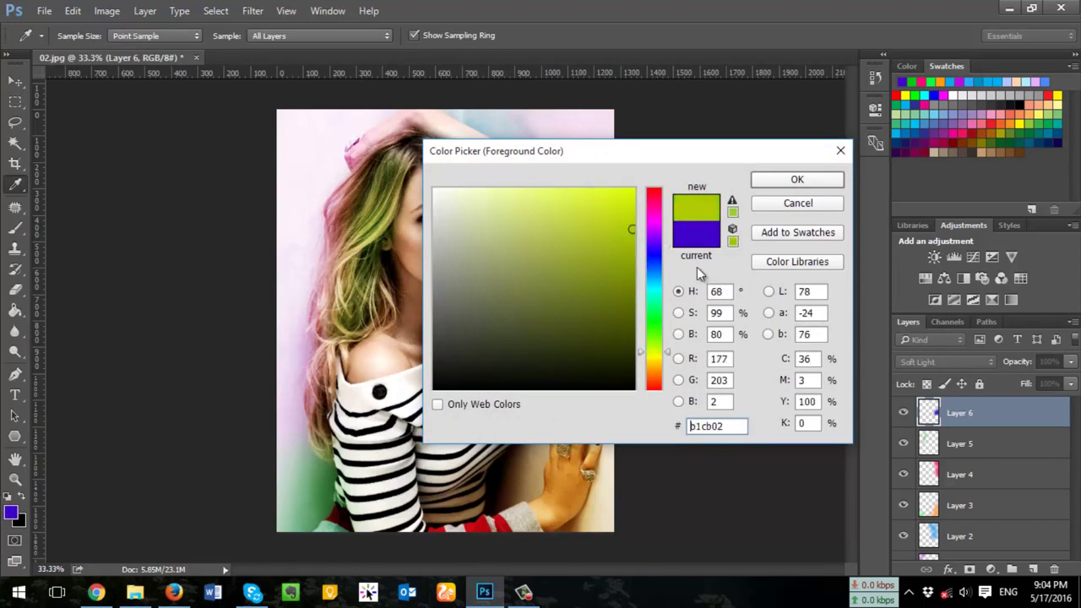
{"action": "left_click", "coordinate": [794, 183]}
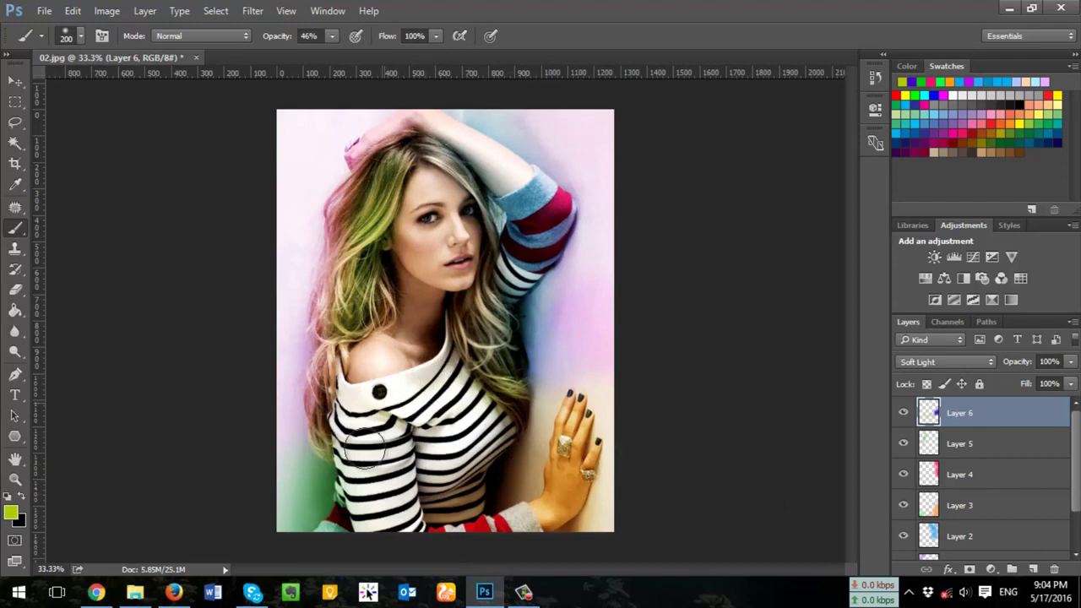
{"action": "key", "text": "ctrl+shift+alt+n"}
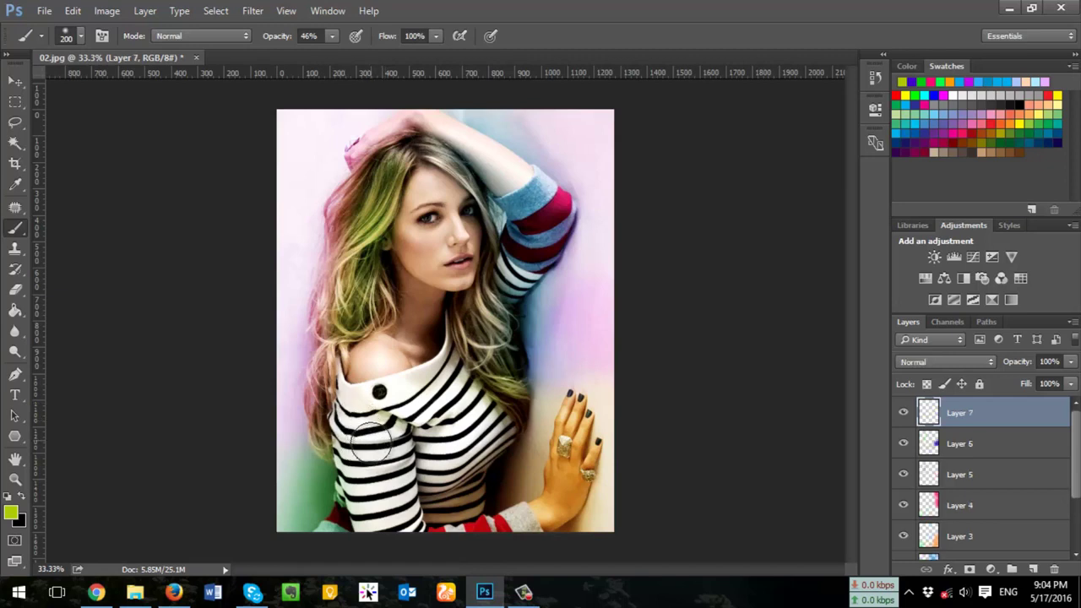
{"action": "left_click_drag", "start_coordinate": [363, 417], "coordinate": [488, 376]}
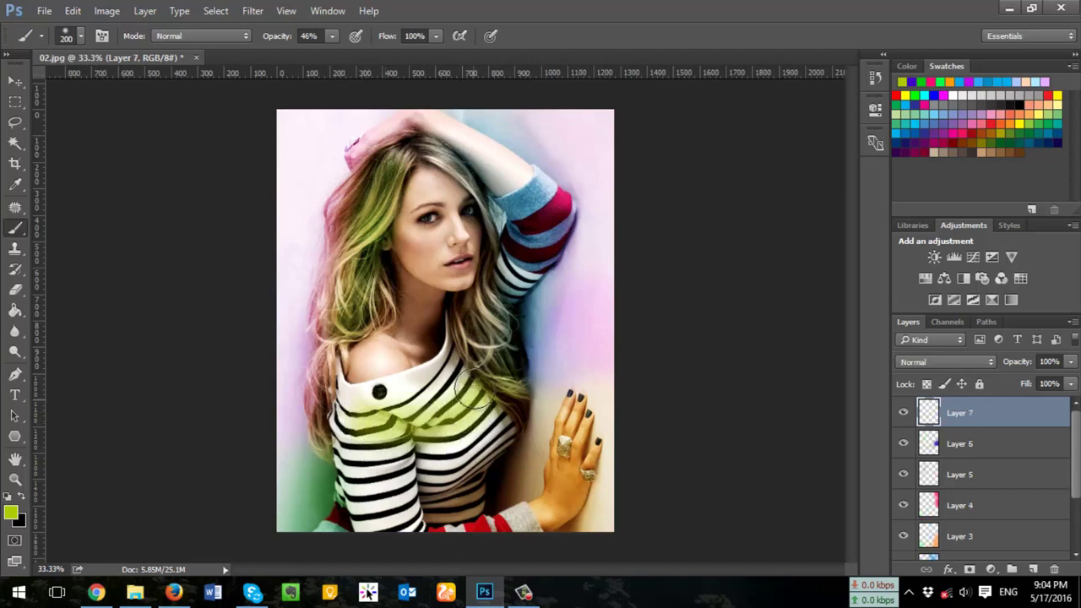
{"action": "left_click_drag", "start_coordinate": [363, 415], "coordinate": [425, 432]}
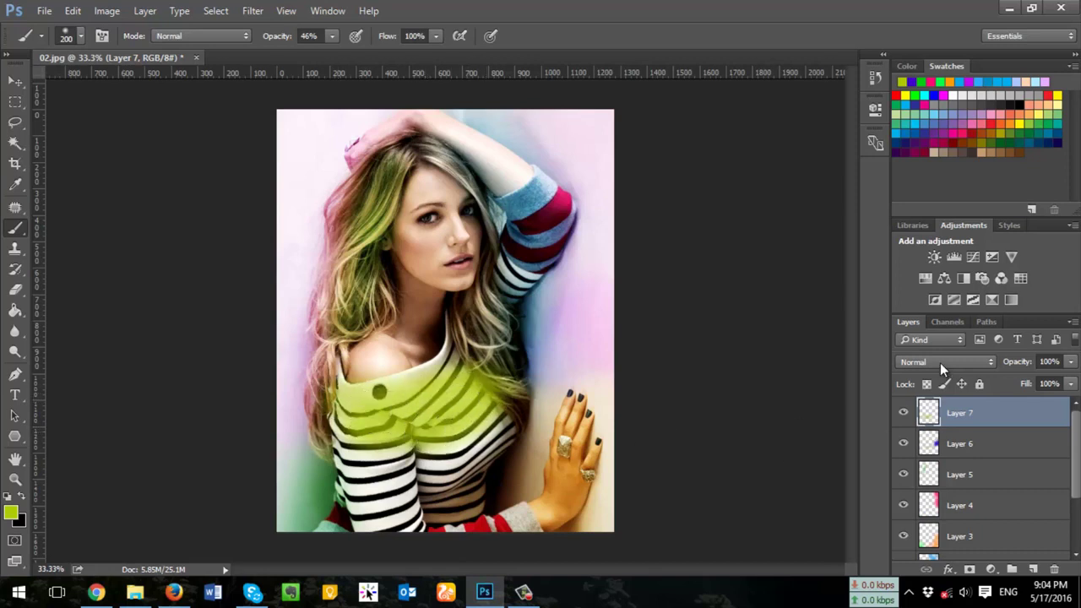
{"action": "left_click", "coordinate": [939, 362]}
{"action": "left_click", "coordinate": [928, 210]}
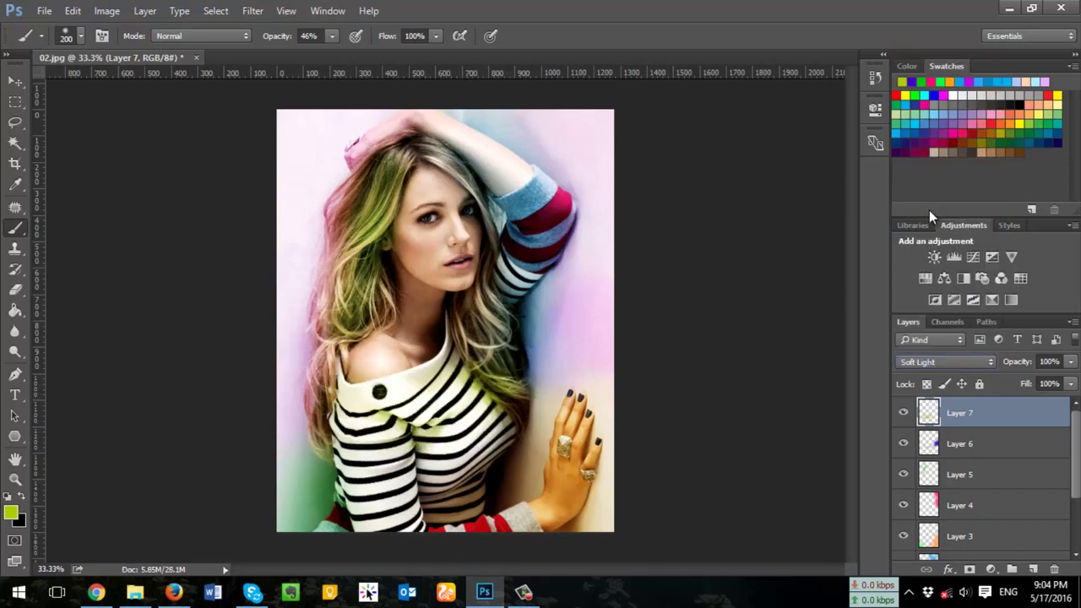
Step: Add Layer 8 and brush purple (#b102cb) across the lower stripes, blended Soft Light
{"action": "left_click", "coordinate": [1034, 574]}
{"action": "left_click", "coordinate": [12, 512]}
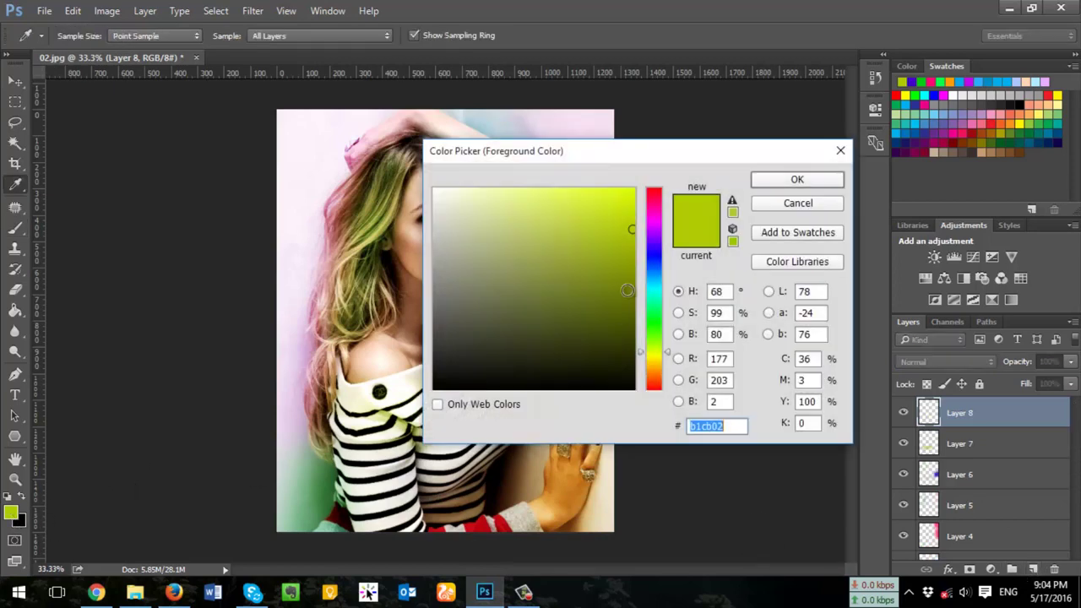
{"action": "left_click_drag", "start_coordinate": [656, 240], "coordinate": [655, 226]}
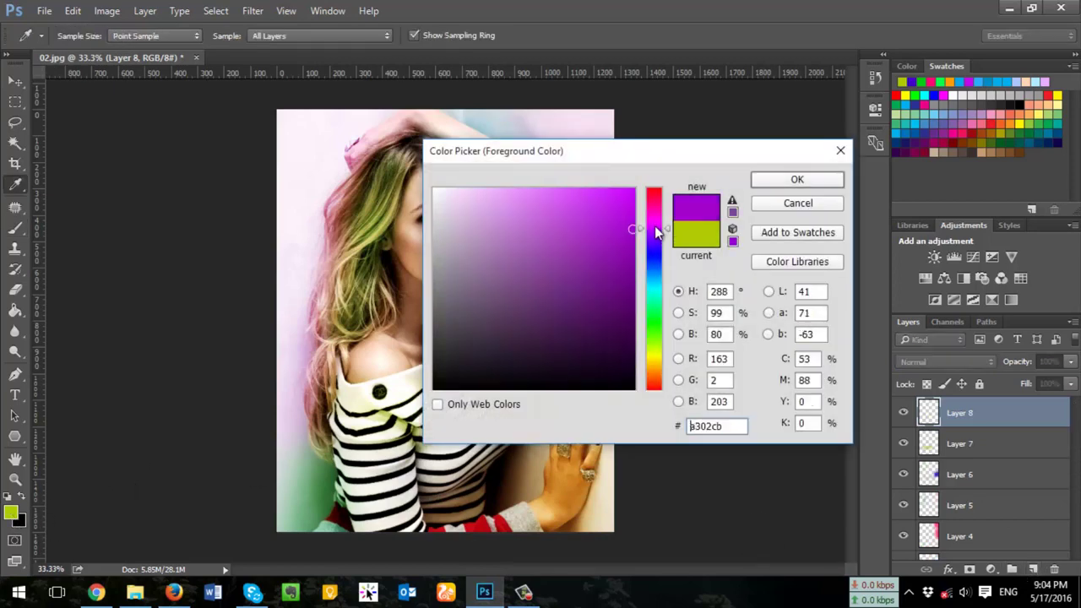
{"action": "left_click", "coordinate": [840, 179]}
{"action": "mouse_move", "coordinate": [438, 509]}
{"action": "left_mouse_down"}
{"action": "mouse_move", "coordinate": [397, 464]}
{"action": "mouse_move", "coordinate": [498, 443]}
{"action": "mouse_move", "coordinate": [440, 499]}
{"action": "mouse_move", "coordinate": [376, 519]}
{"action": "mouse_move", "coordinate": [371, 494]}
{"action": "left_mouse_up"}
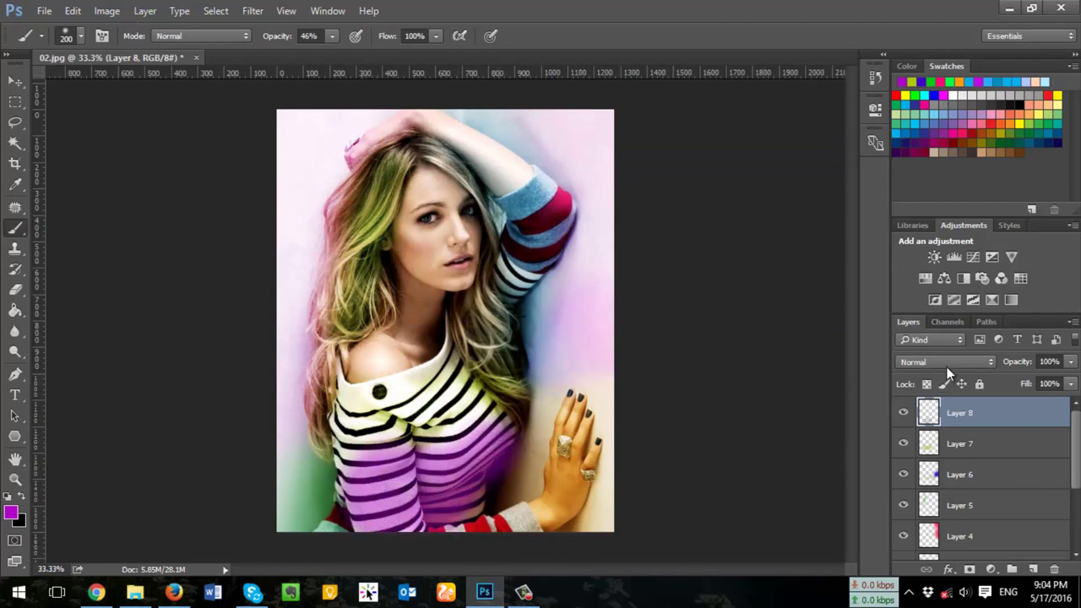
{"action": "left_click", "coordinate": [947, 363]}
{"action": "left_click", "coordinate": [928, 212]}
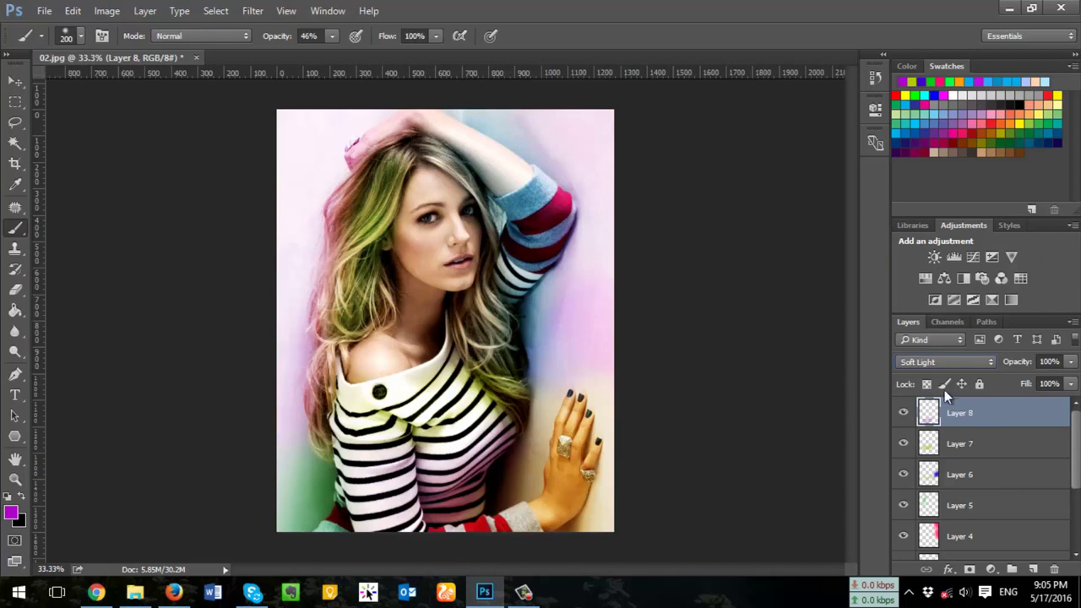
Step: Switch to the Move tool, zoom out to 25%, and set Save As to JPEG as 02.jpg in Photo
{"action": "left_click", "coordinate": [16, 81]}
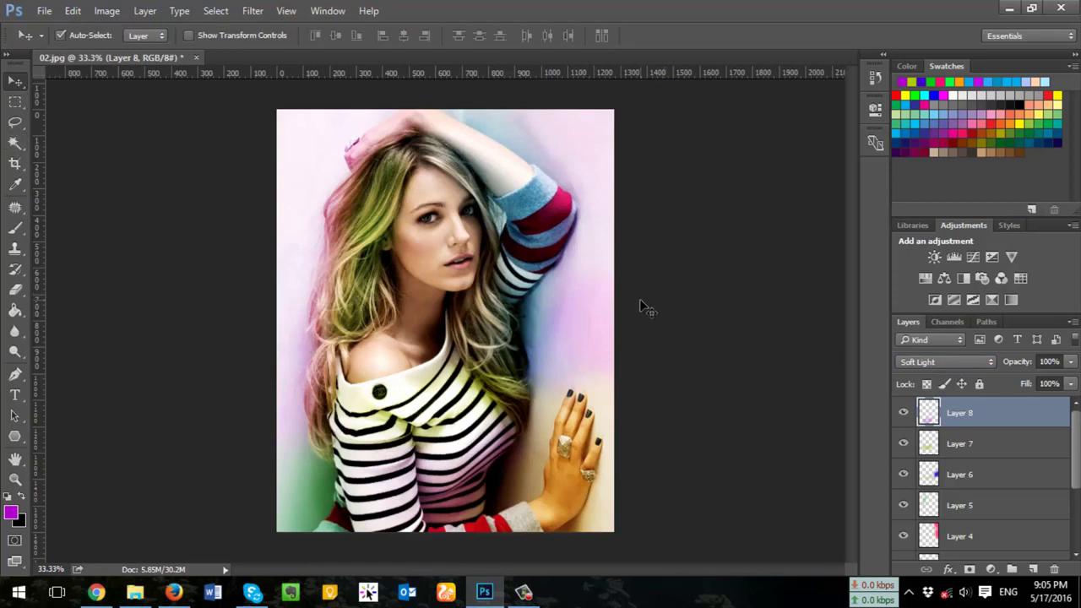
{"action": "key", "text": "ctrl+minus"}
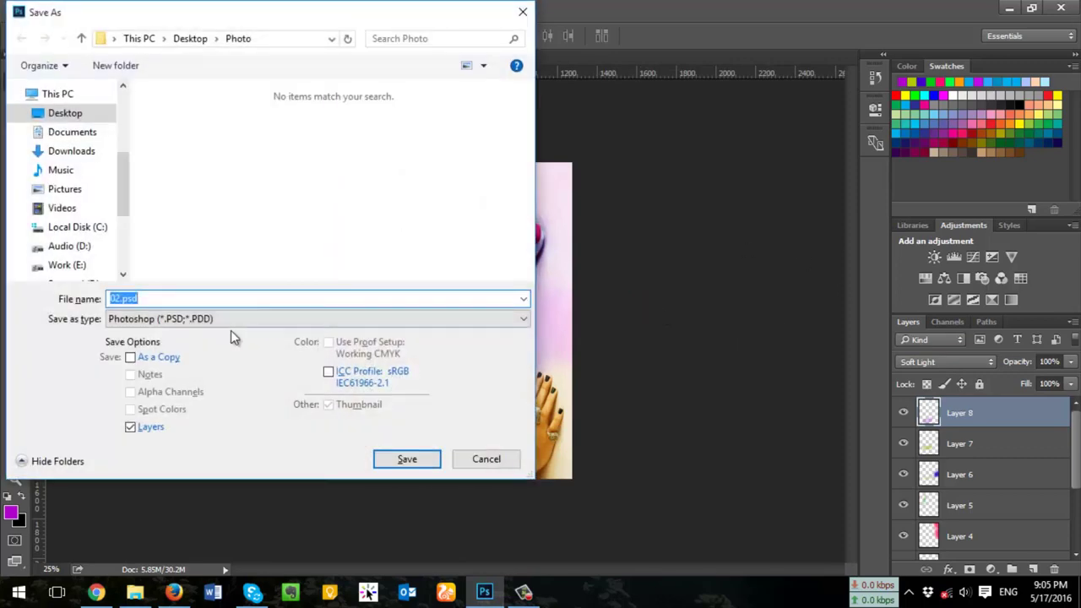
{"action": "left_click", "coordinate": [230, 319]}
{"action": "left_click", "coordinate": [219, 436]}
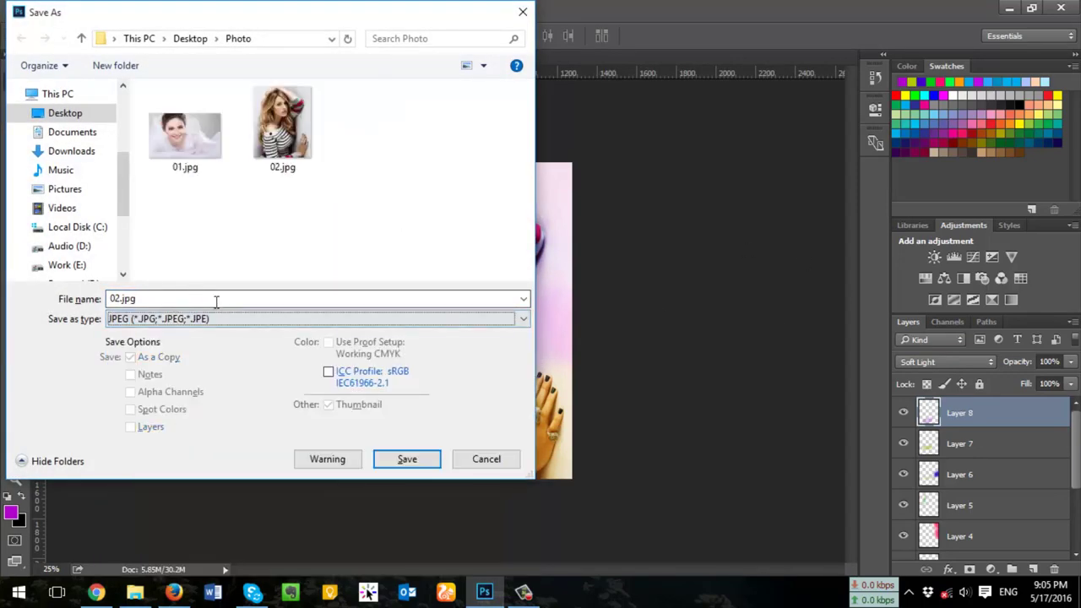